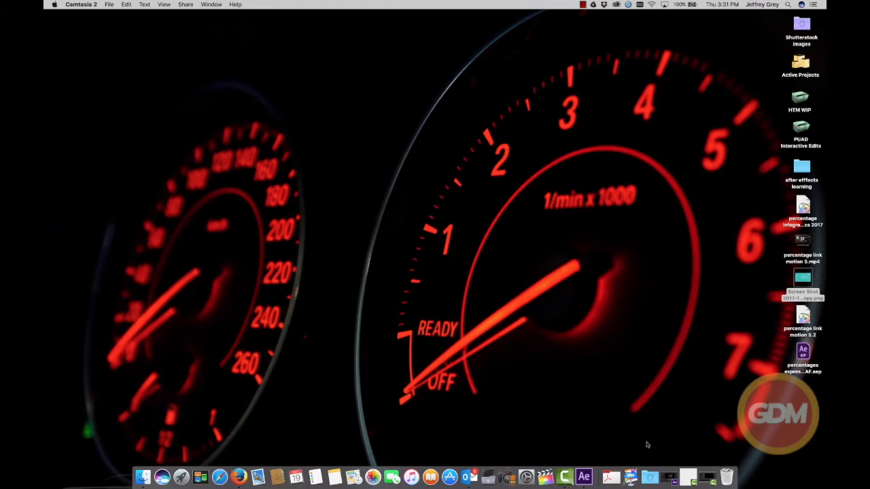
Switch to After Effects and preview the finished percentage rings in Comp 1 from the start
click(670, 479)
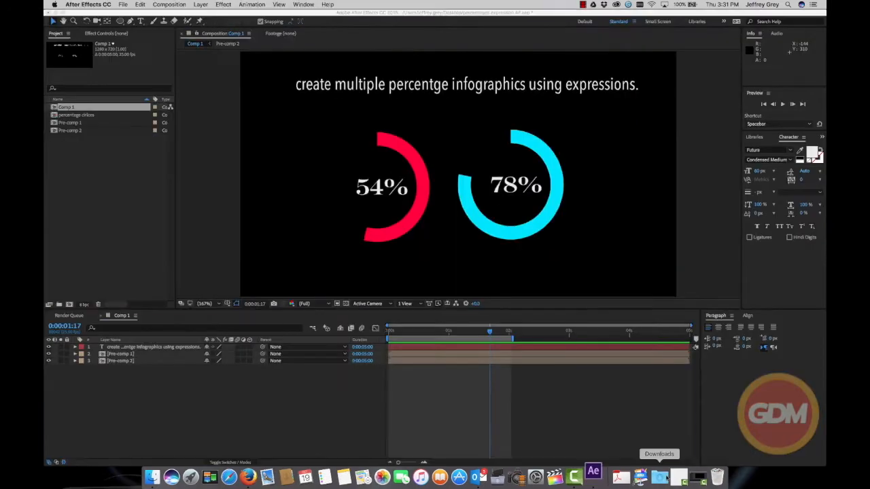
drag(489, 332, 381, 331)
key(space)
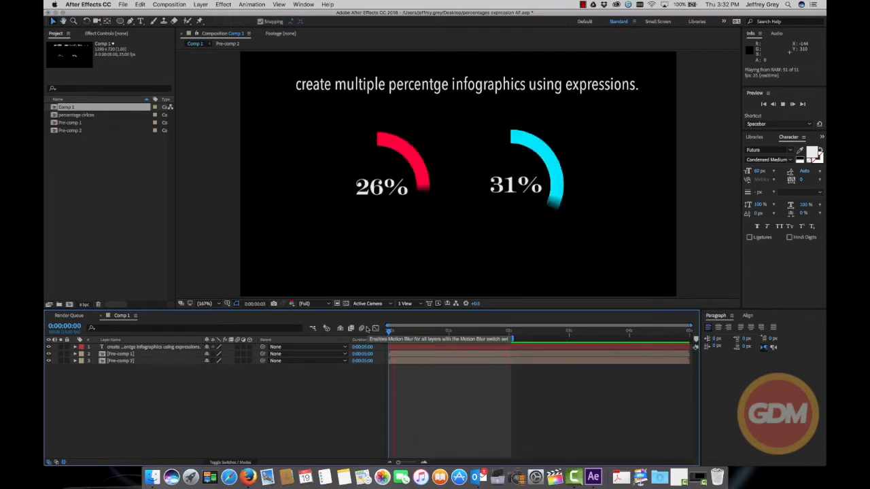
key(space)
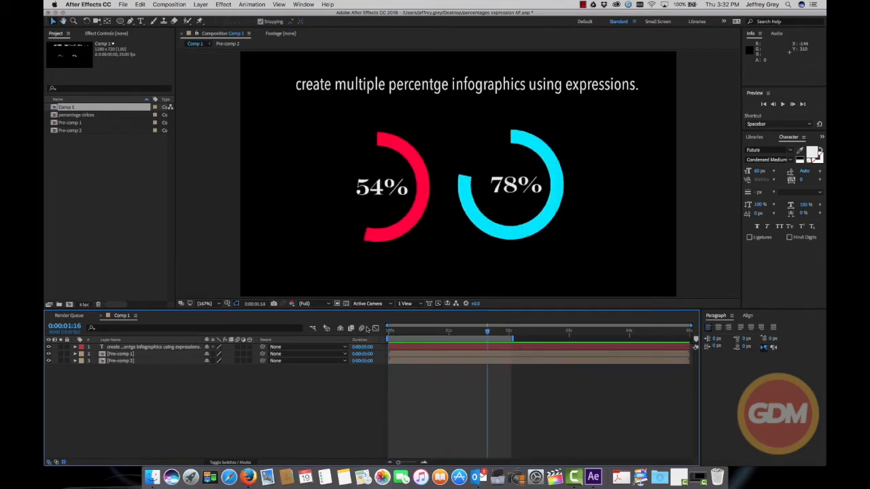
Create a new composition named "infographic percentages" with the HDV/HDTV 720 25 preset and a five-second duration
click(169, 4)
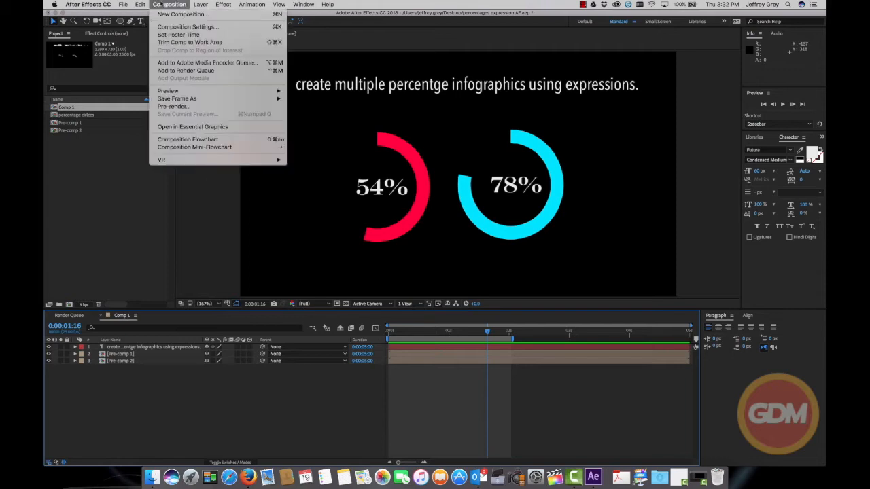
click(178, 17)
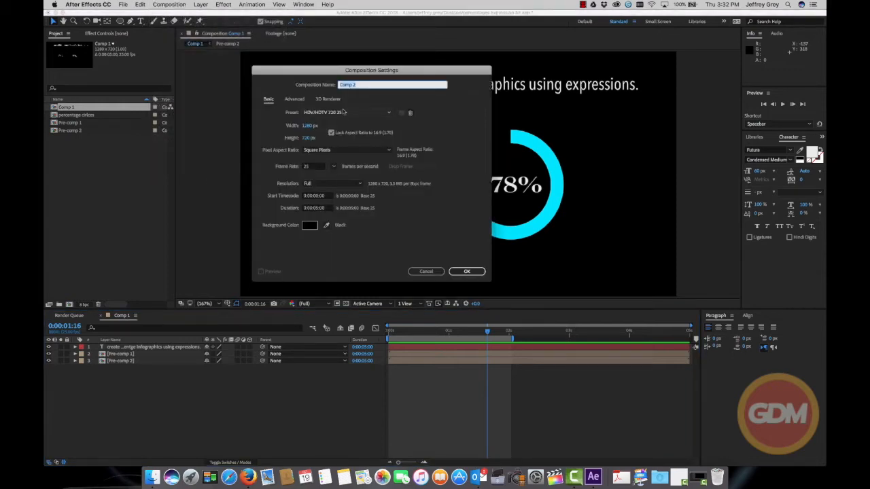
text(phic)
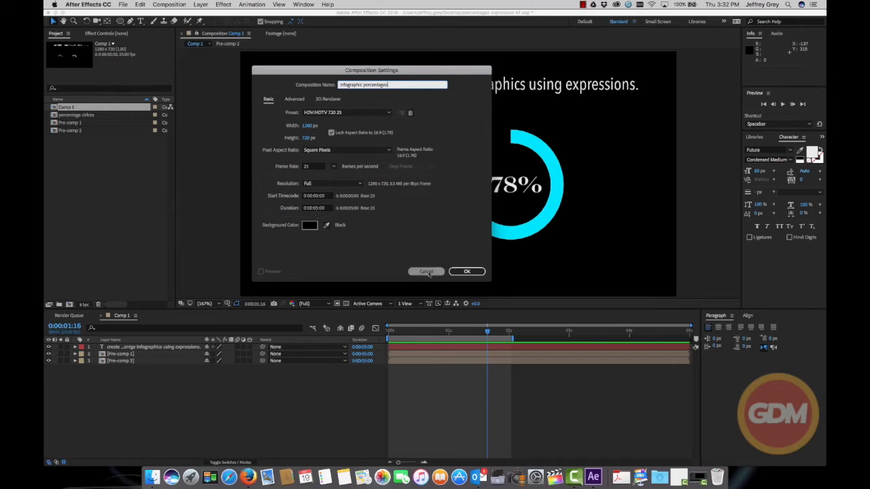
click(461, 272)
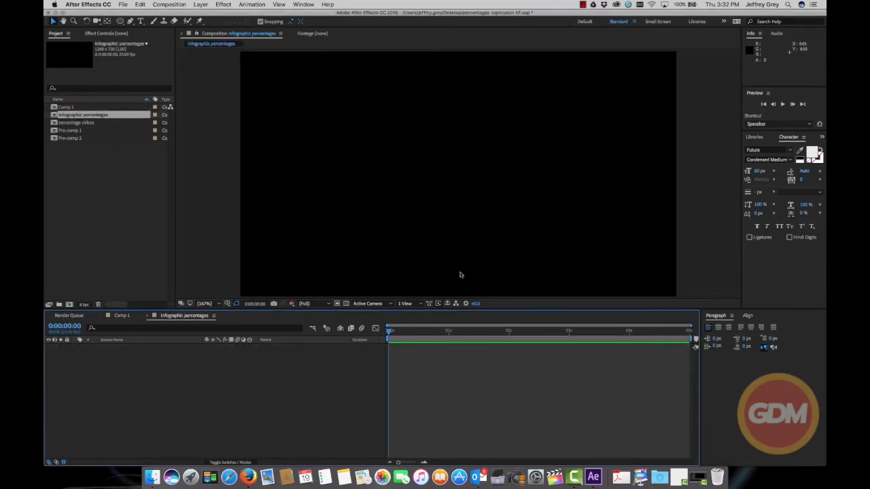
Add the title text "create infographics using expressions." across the upper part of the composition
click(141, 21)
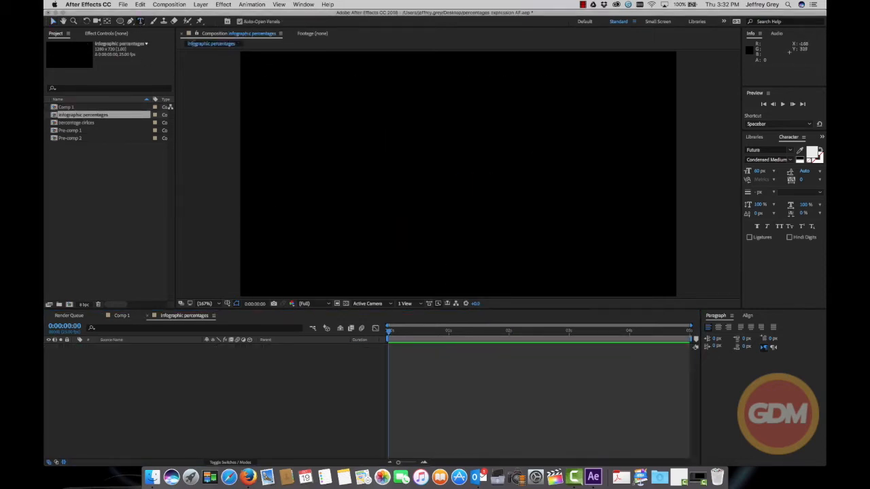
click(277, 83)
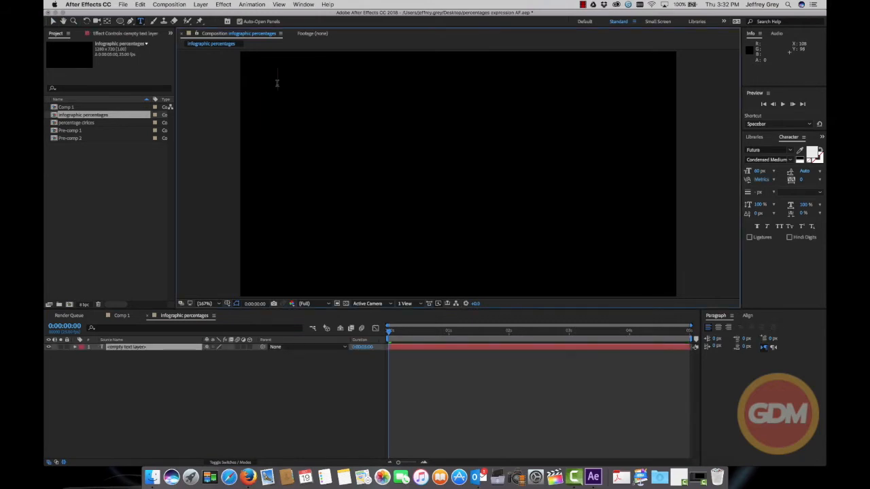
text(create inf)
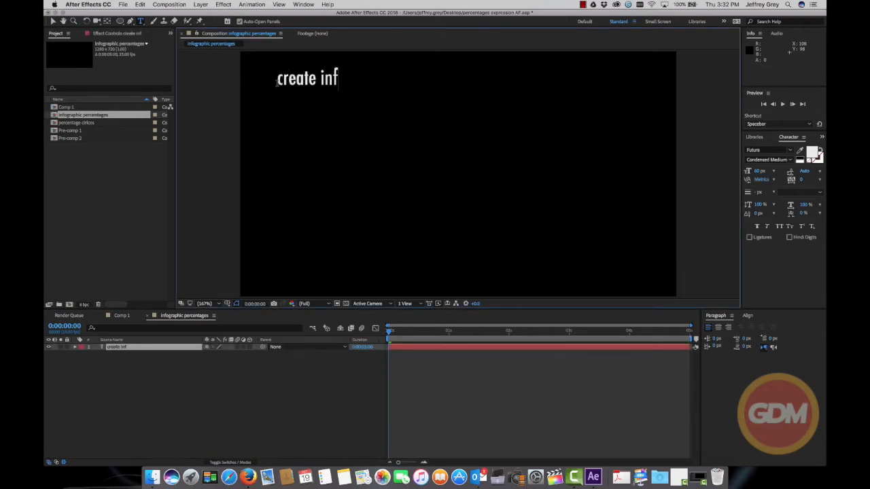
text(ograp)
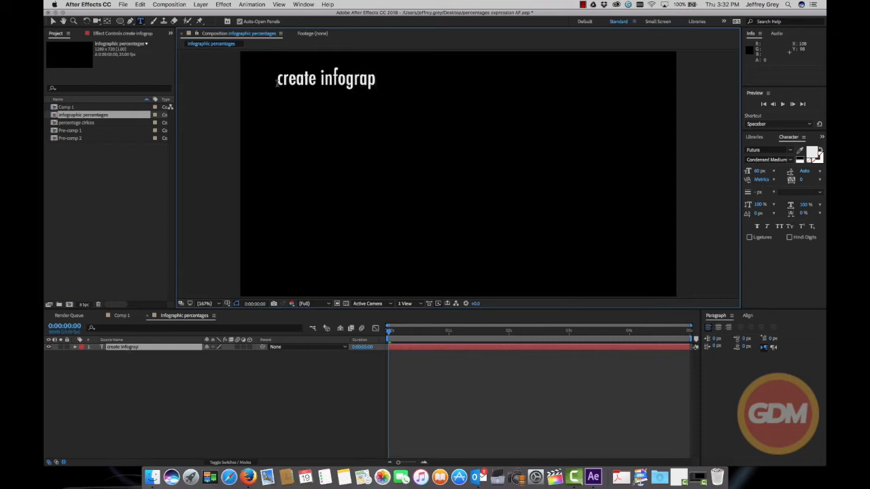
text(hics usi)
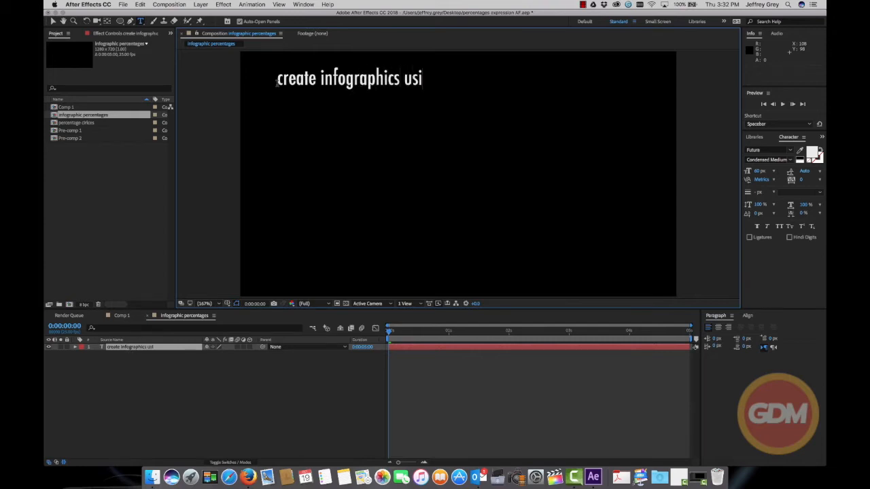
text(ng expressions.)
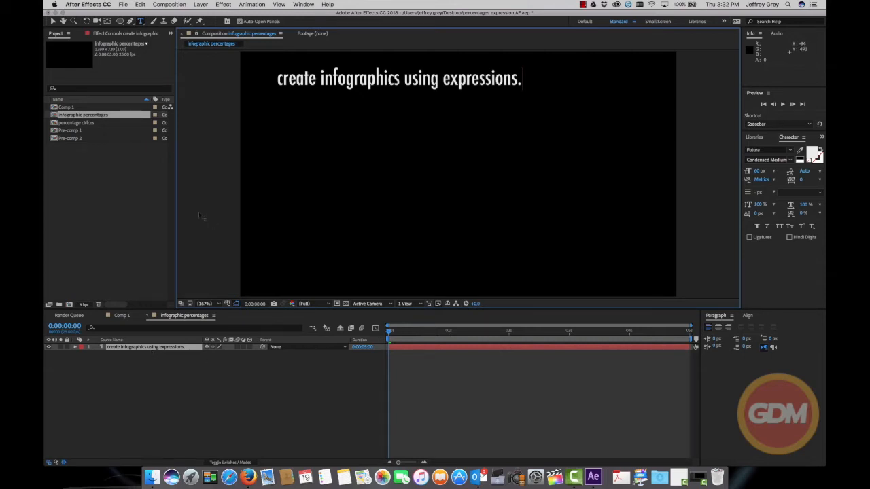
Draw a large unfilled circle with a red stroke in the composition's left half and move its layer's anchor point to the circle's centre
click(121, 21)
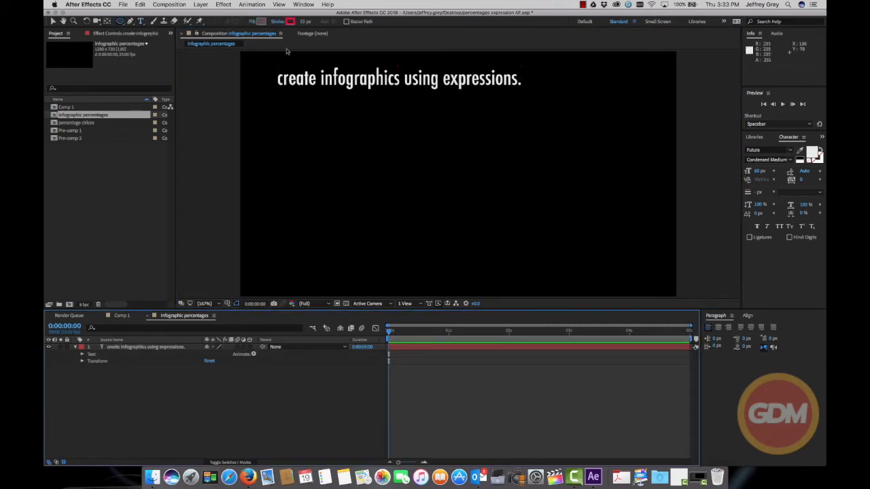
drag(281, 124, 410, 250)
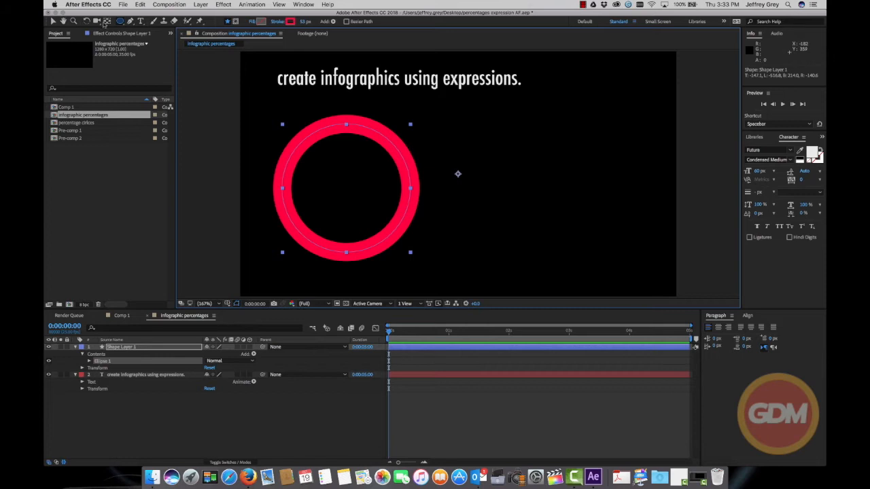
click(105, 23)
click(340, 191)
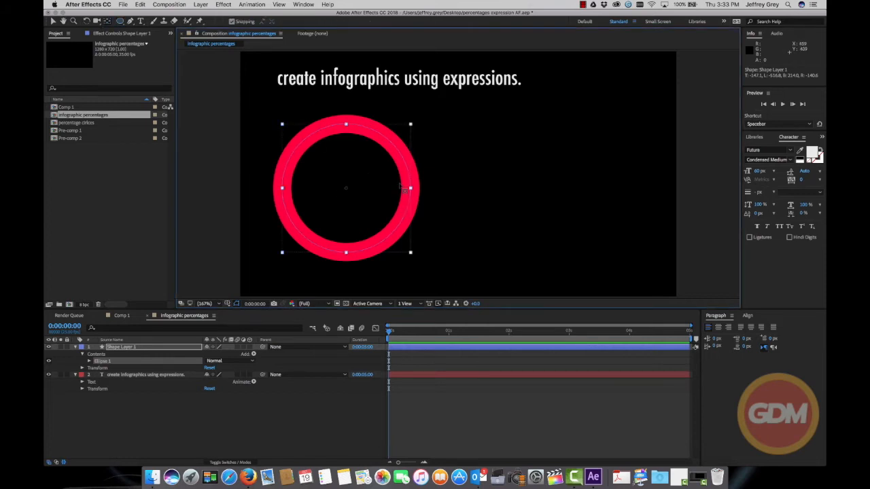
click(53, 21)
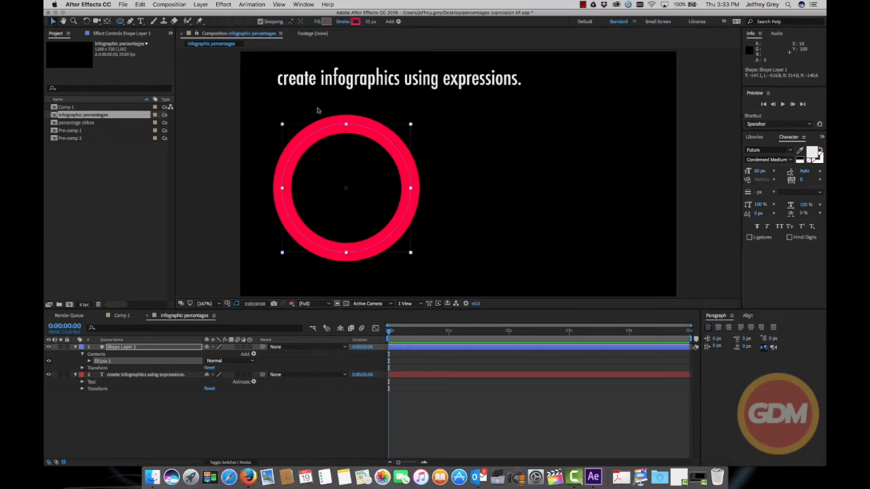
click(291, 103)
click(319, 127)
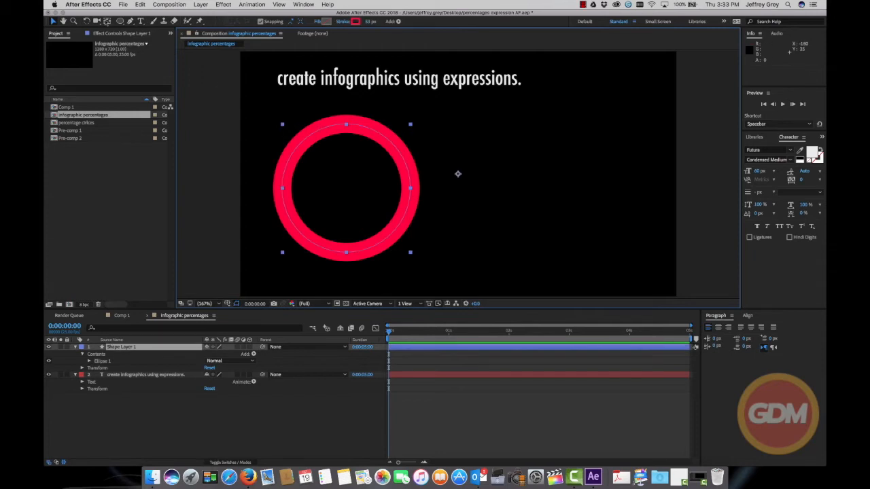
click(107, 21)
drag(458, 174, 457, 174)
drag(384, 184, 345, 189)
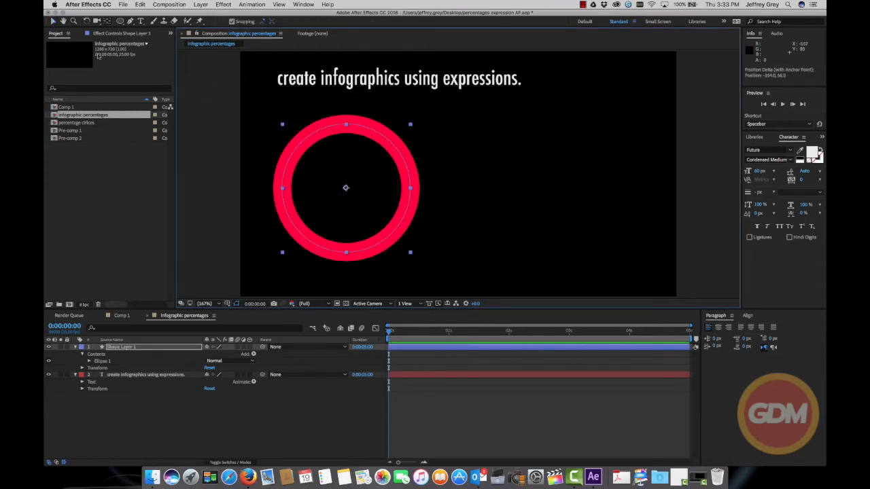
click(218, 214)
Add a separate text layer reading "100" inside the red circle
click(140, 22)
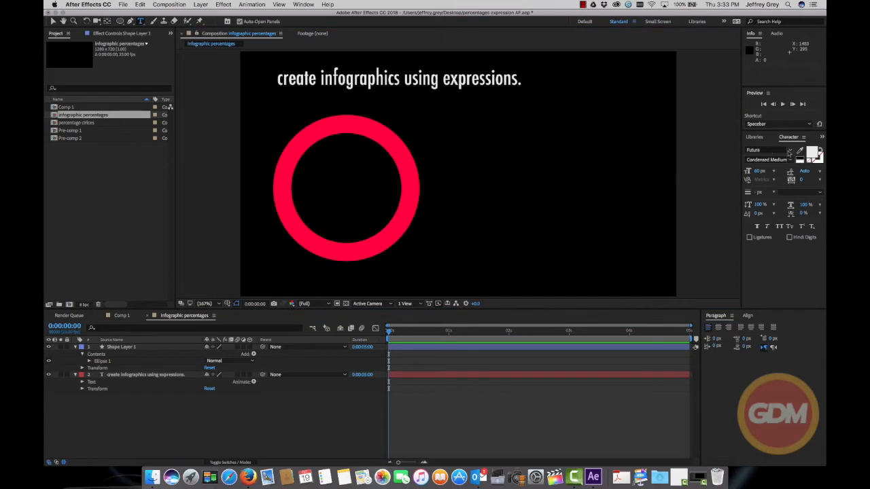
click(319, 183)
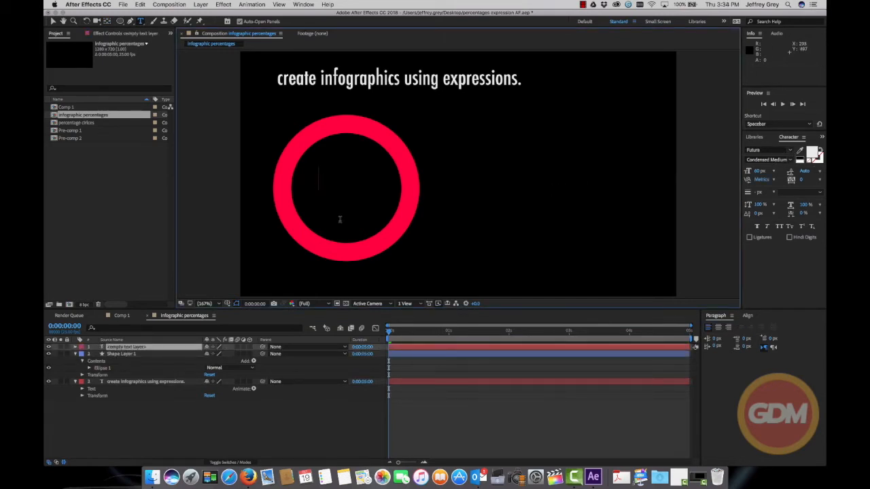
text(100)
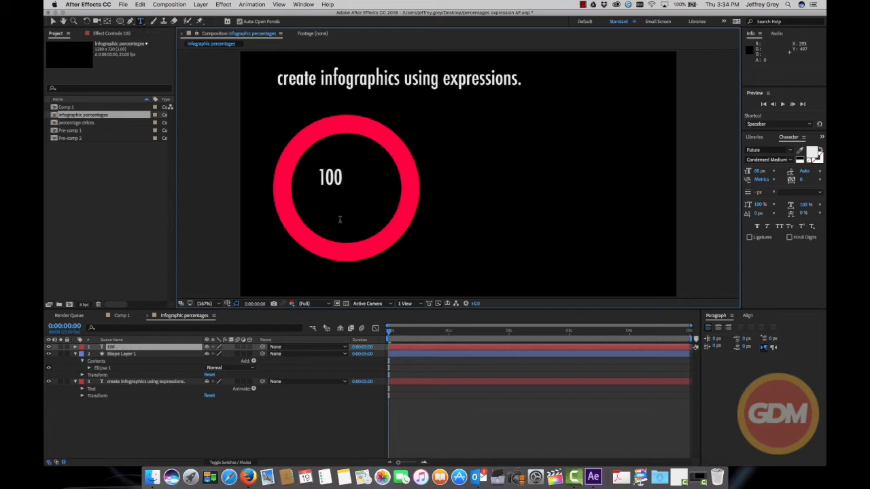
Scale the "100" text up to about 207% and centre it inside the red circle
click(53, 21)
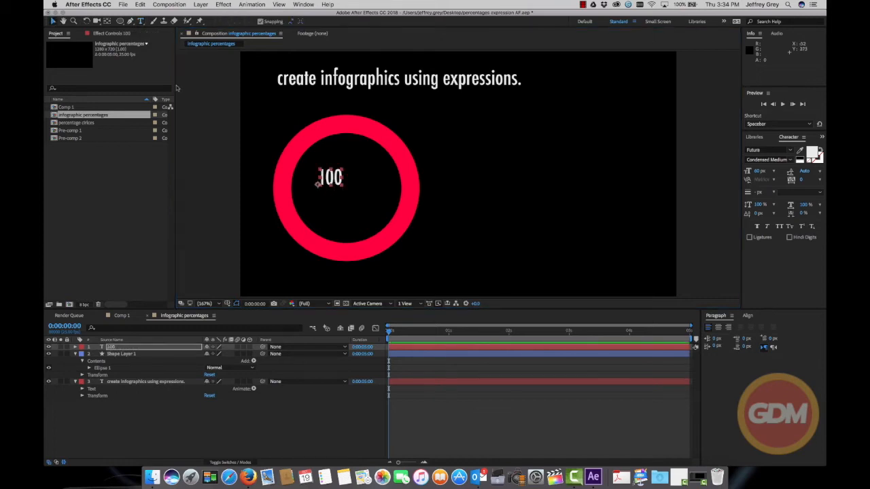
click(346, 189)
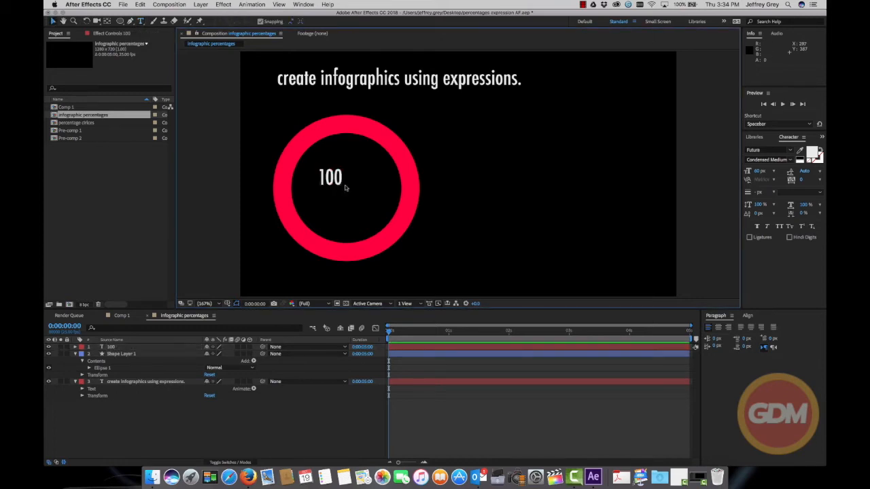
click(340, 183)
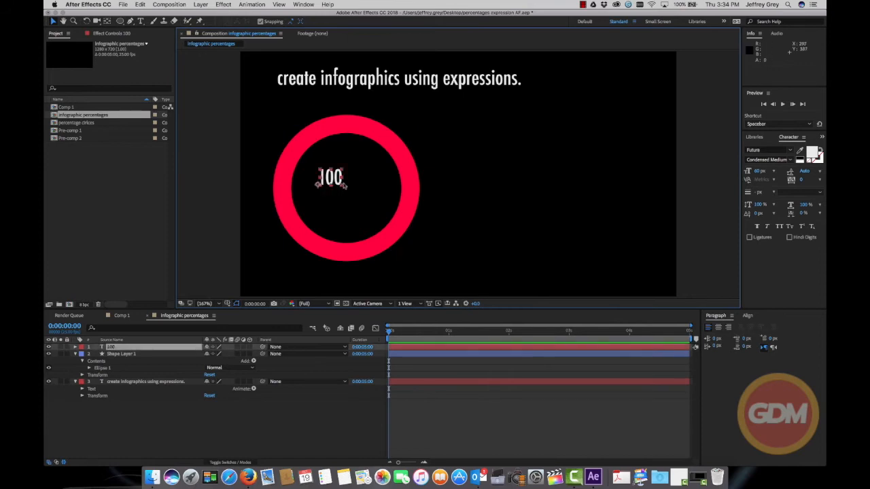
drag(341, 185, 367, 195)
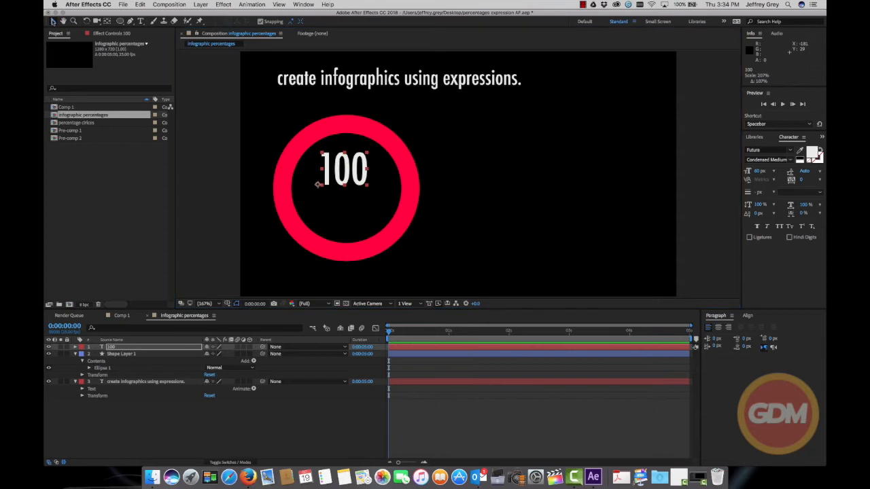
drag(338, 176, 321, 195)
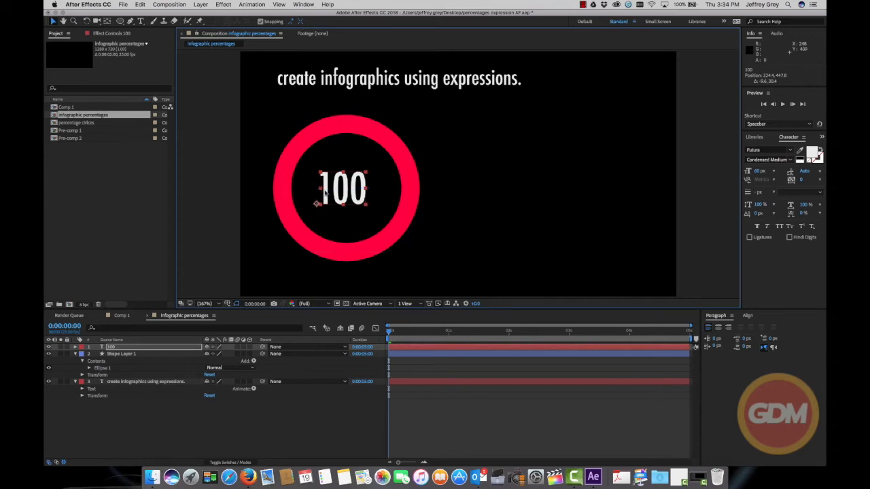
click(486, 195)
Collapse the expanded properties of the circle's shape layer and the title text layer in the timeline
click(77, 355)
click(75, 355)
click(75, 361)
click(127, 361)
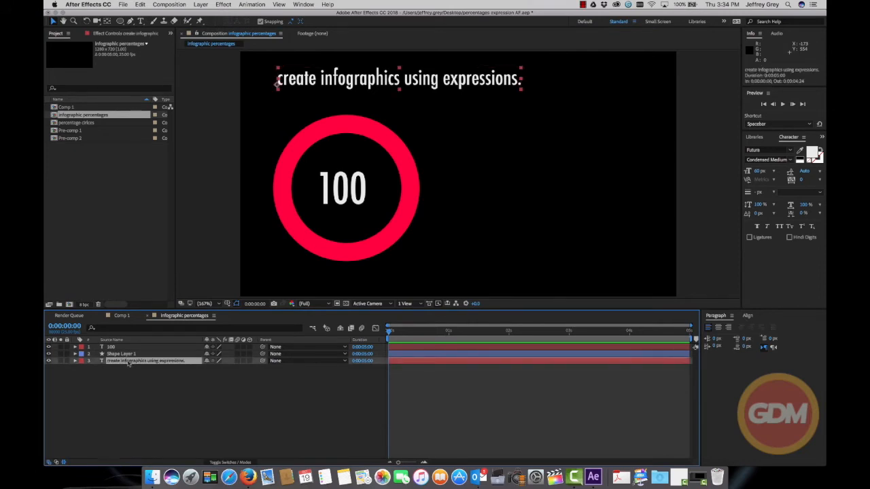
click(127, 355)
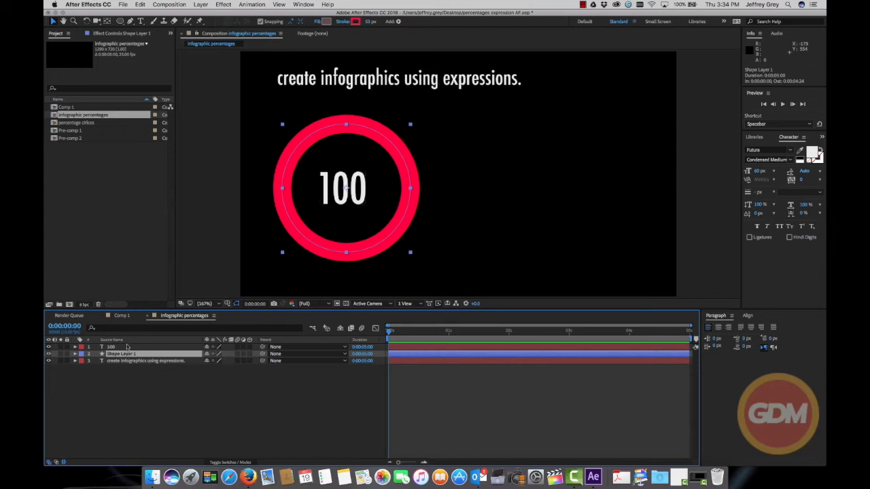
click(127, 348)
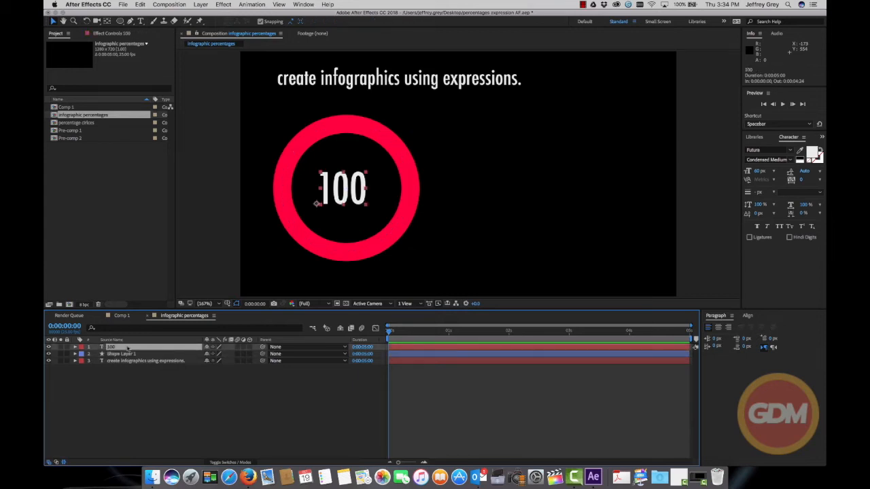
Rename Shape Layer 1 as "circle" and the "100" text layer as "percentages"
click(127, 354)
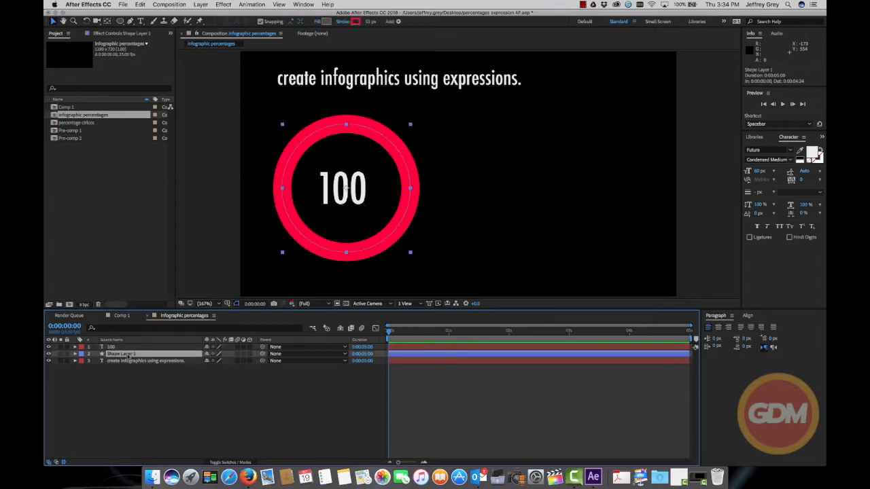
key(Return)
text(d)
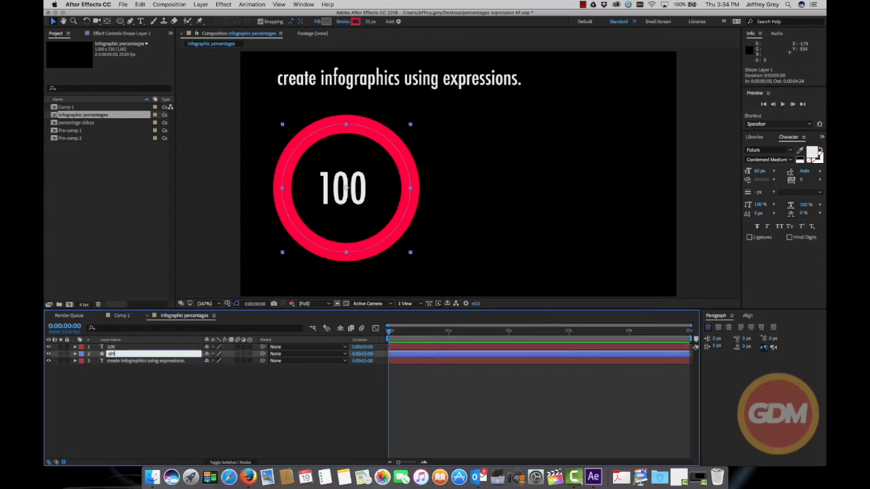
click(119, 348)
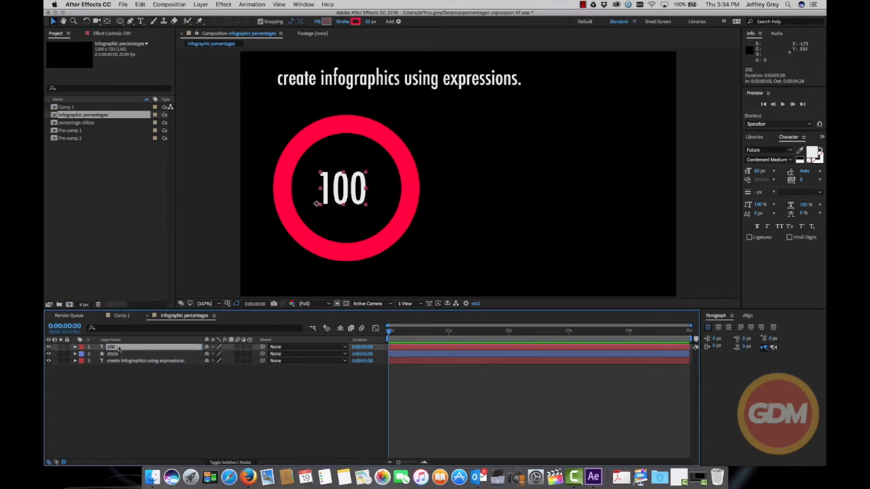
key(Return)
text(percentages)
key(Return)
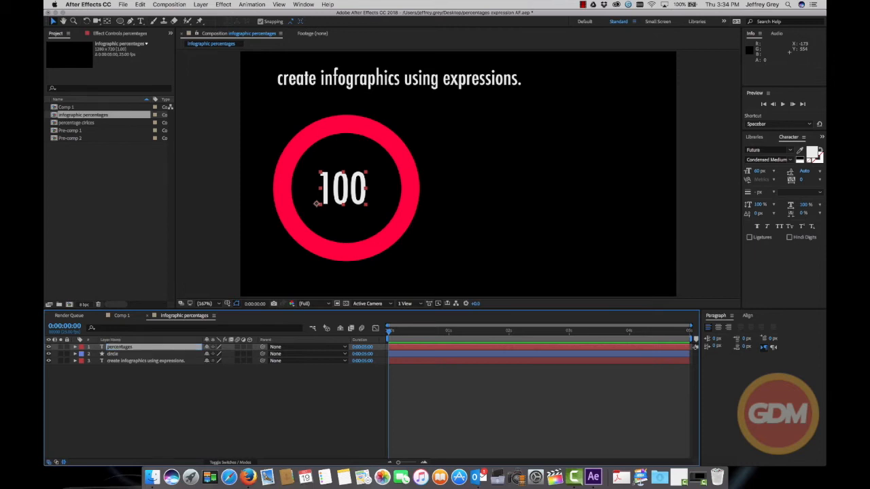
Move the title text layer to the top of the layer stack, above the percentages layer
click(127, 382)
drag(133, 361, 139, 346)
click(133, 377)
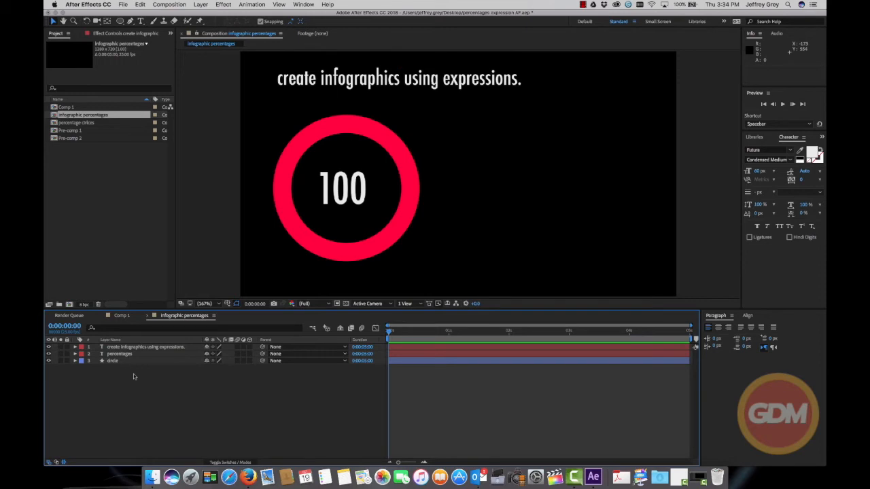
Add a Trim Paths operator to the circle layer's contents and expand its properties
mouse_move(390, 333)
mouse_down()
mouse_move(450, 332)
mouse_move(388, 332)
mouse_up()
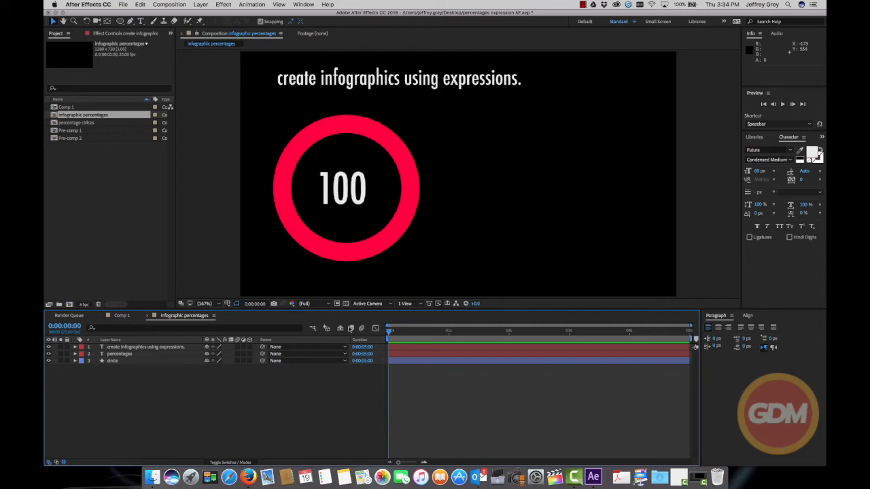
click(113, 362)
click(76, 361)
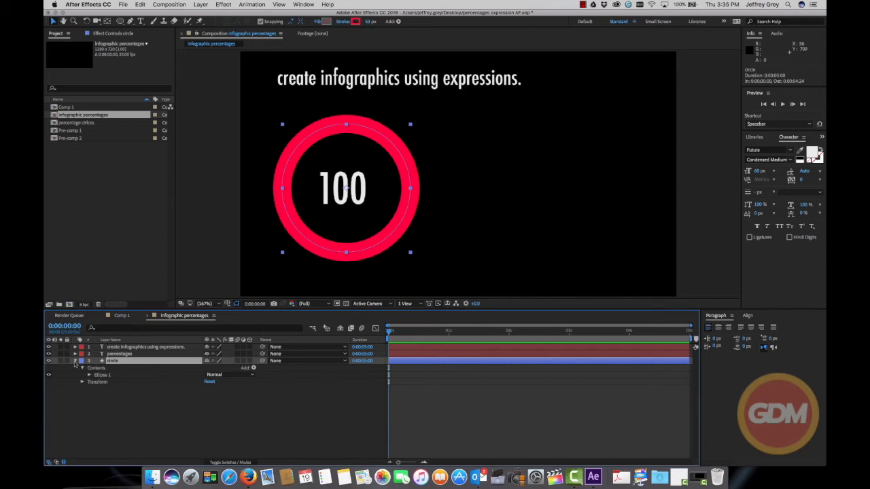
click(76, 361)
click(76, 361)
click(253, 368)
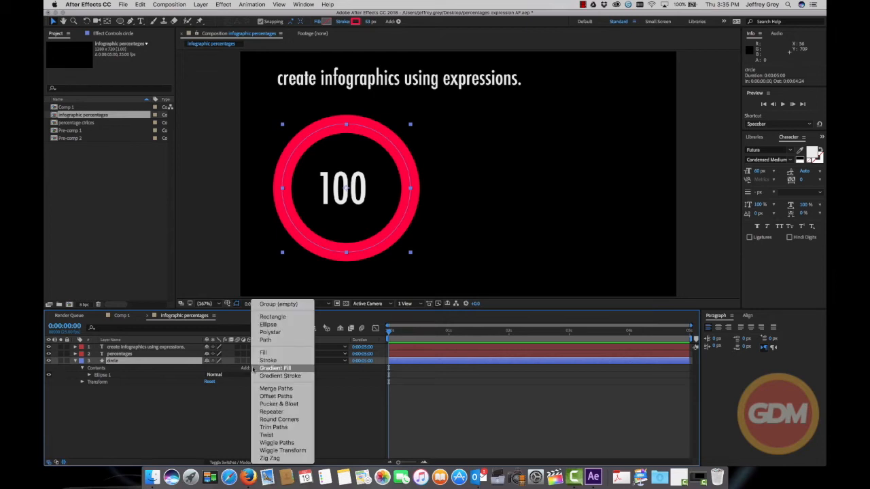
click(272, 427)
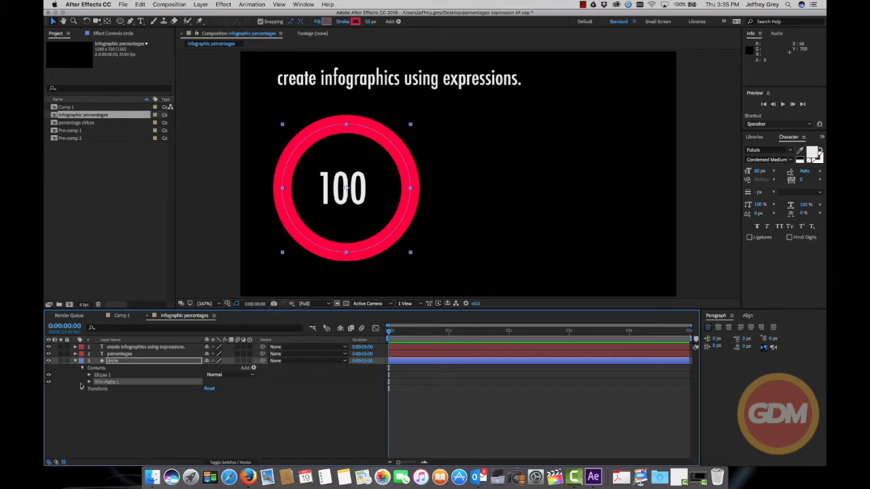
click(89, 382)
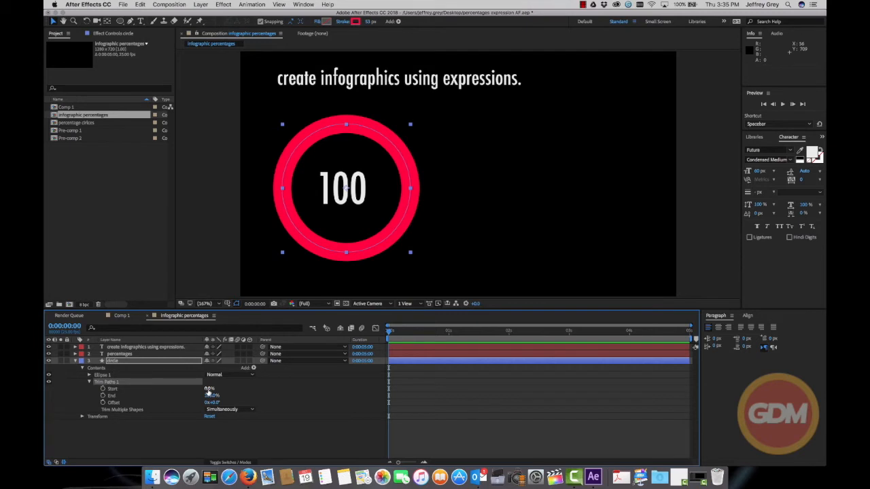
Set the circle's Trim Paths End to 0% and keyframe Start from 0% at 0 seconds to 61% at 1 second
mouse_move(211, 396)
mouse_down()
mouse_move(184, 396)
mouse_move(230, 389)
mouse_move(181, 385)
mouse_move(208, 396)
mouse_move(170, 397)
mouse_move(242, 390)
mouse_move(216, 389)
mouse_up()
drag(211, 388, 193, 393)
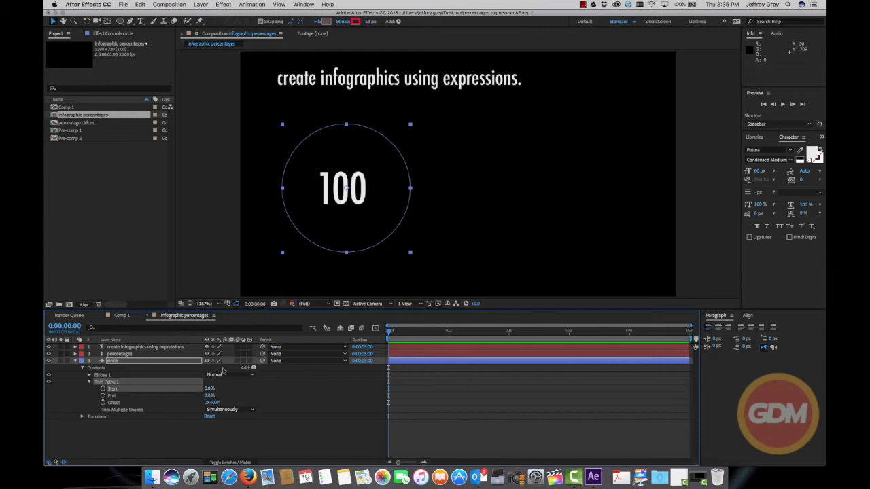
click(103, 388)
drag(390, 332, 449, 332)
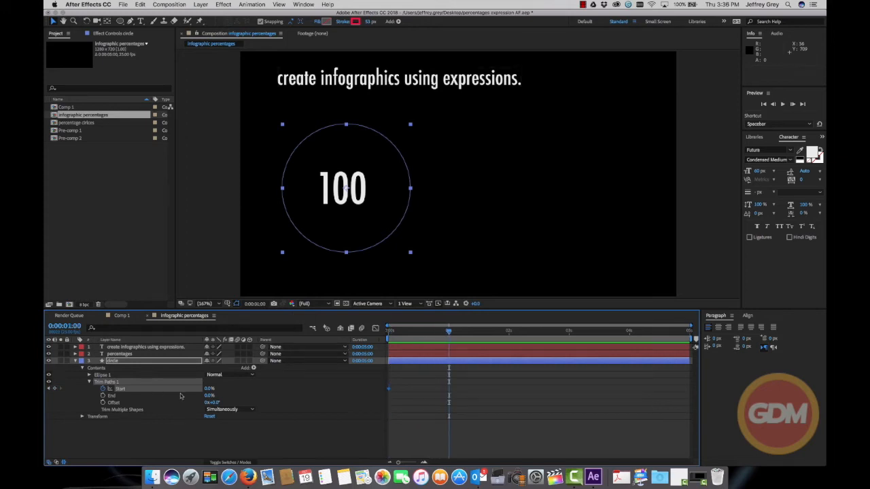
drag(207, 389, 232, 390)
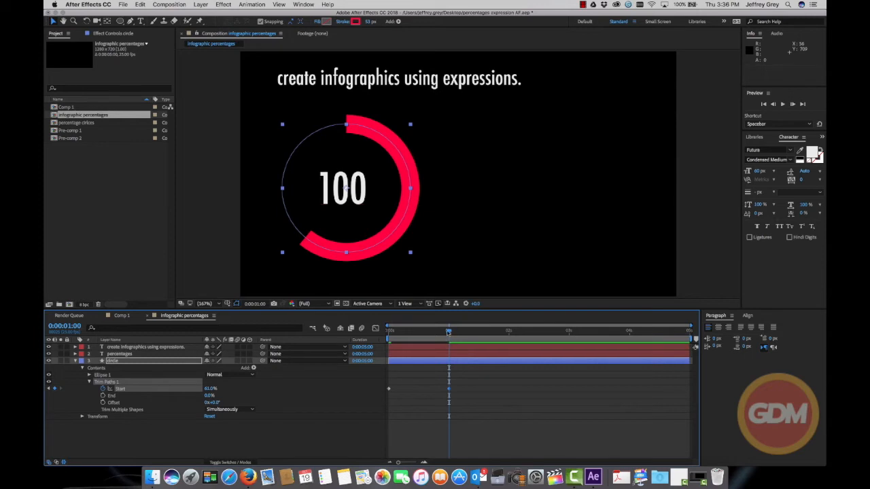
Preview the ring's draw-on animation from the beginning of the composition
drag(449, 332, 389, 332)
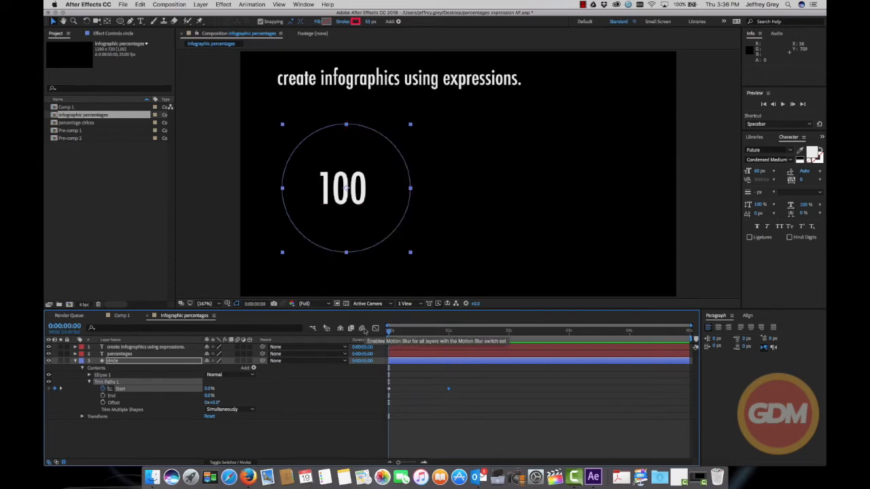
key(space)
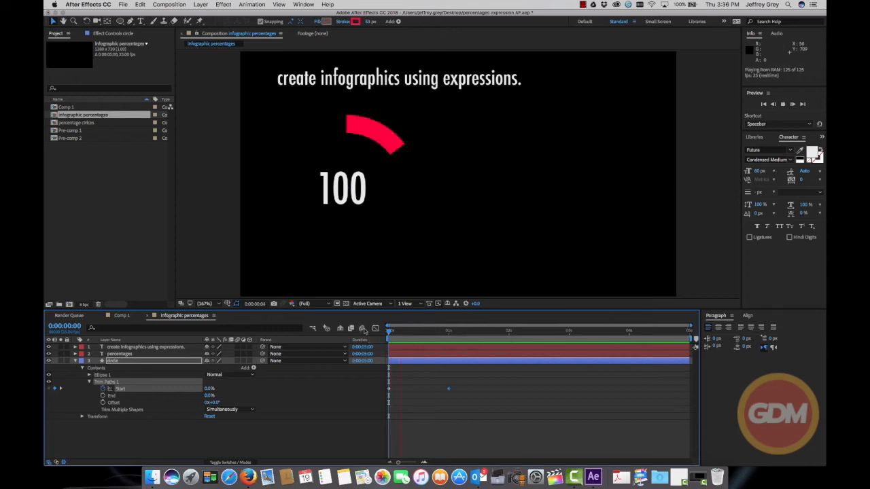
key(space)
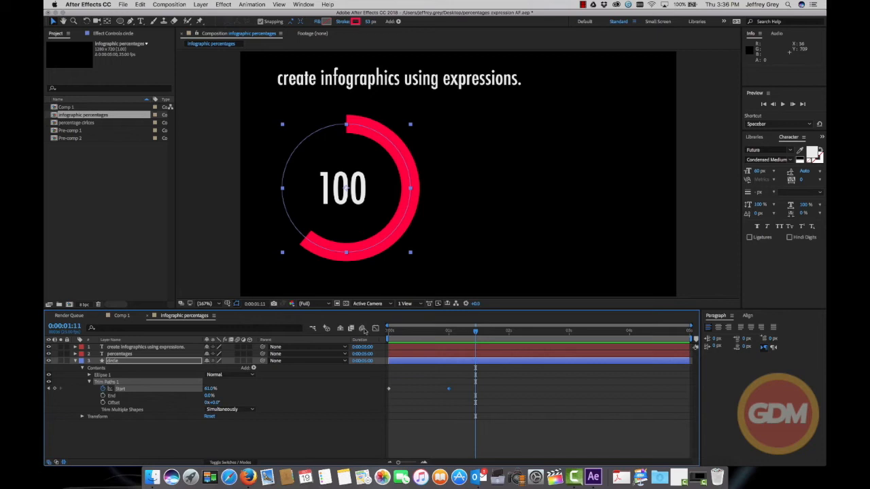
key(space)
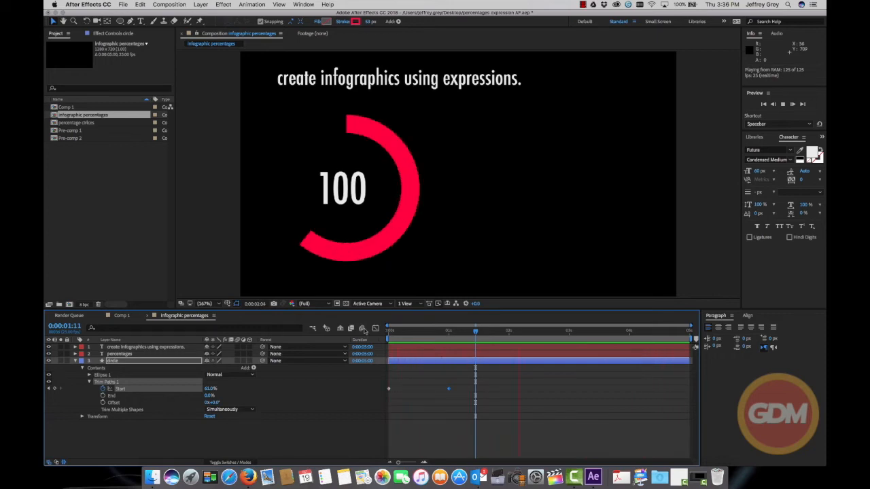
key(space)
Shorten the work area to end at about 2 seconds and play back the ring animation within it
drag(535, 333, 480, 333)
key(n)
key(space)
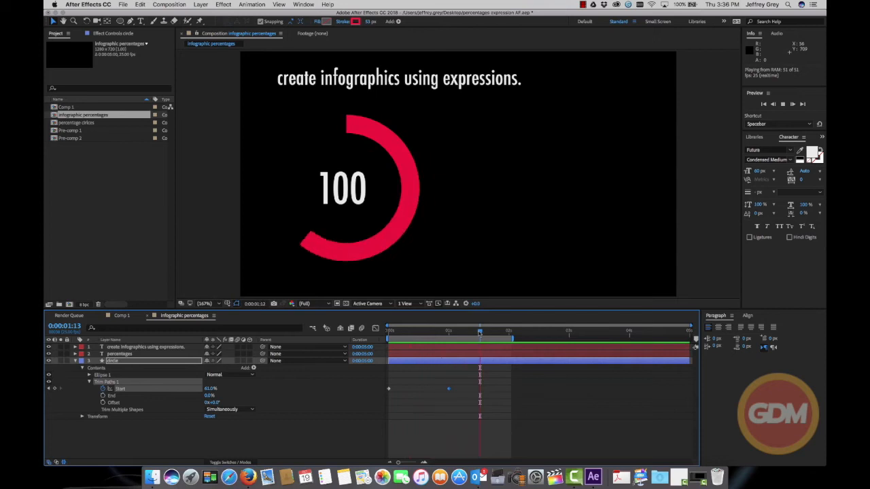
key(space)
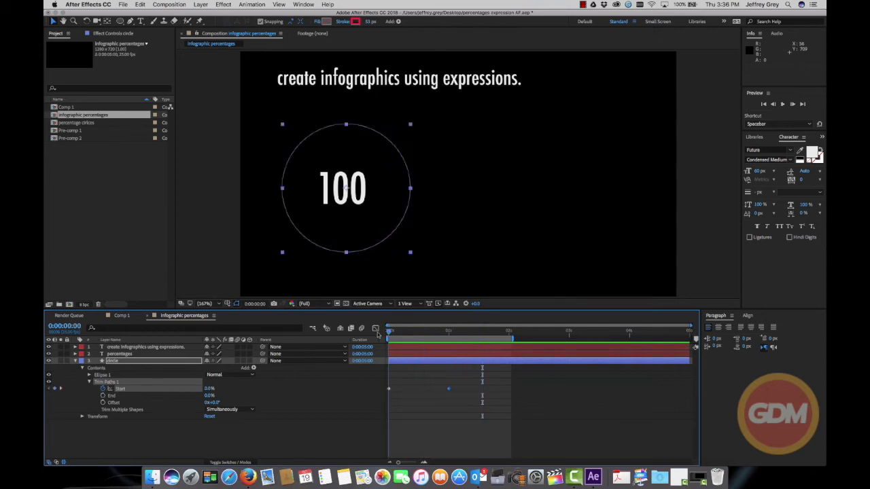
Reveal the Source Text property of the percentages layer and add an expression to it at 0 seconds
drag(400, 333, 409, 335)
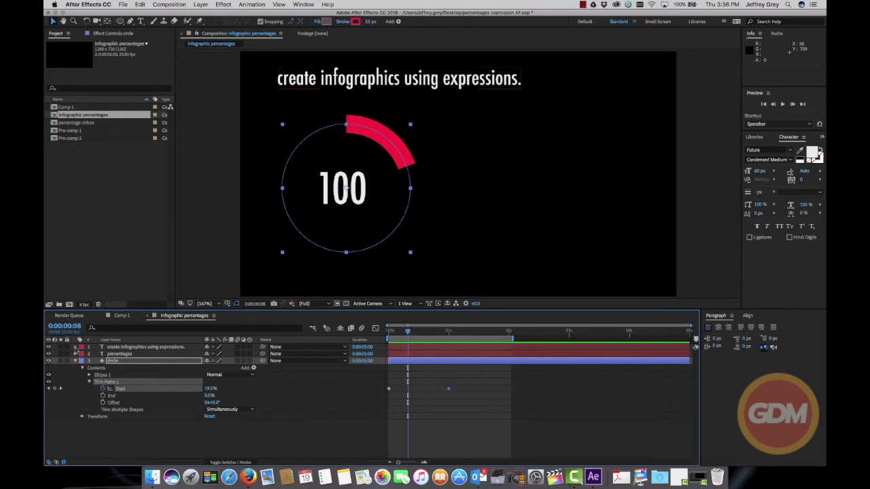
click(75, 348)
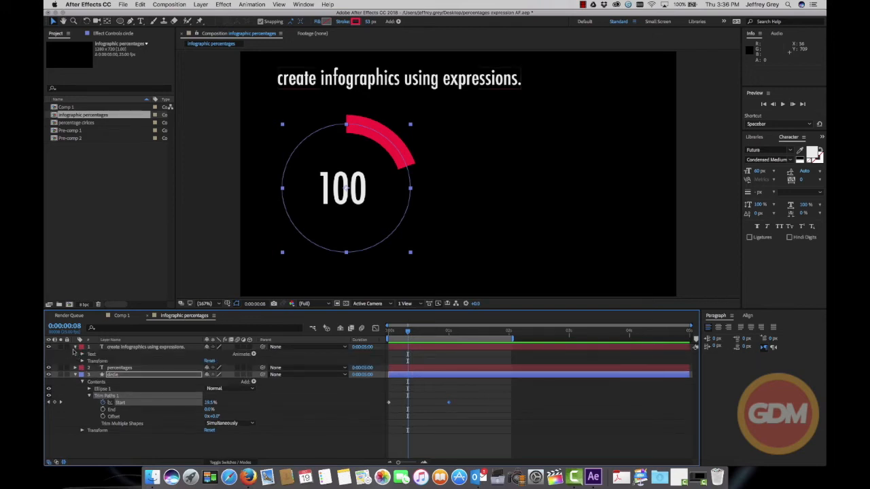
click(76, 348)
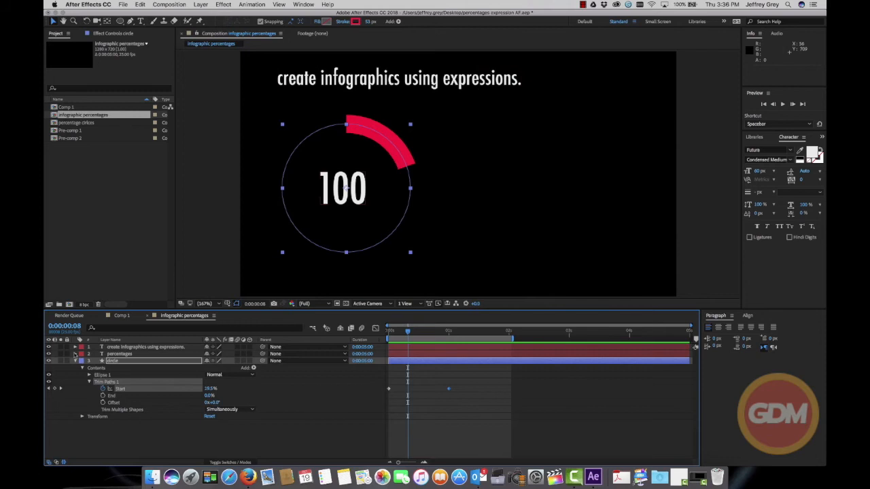
click(75, 354)
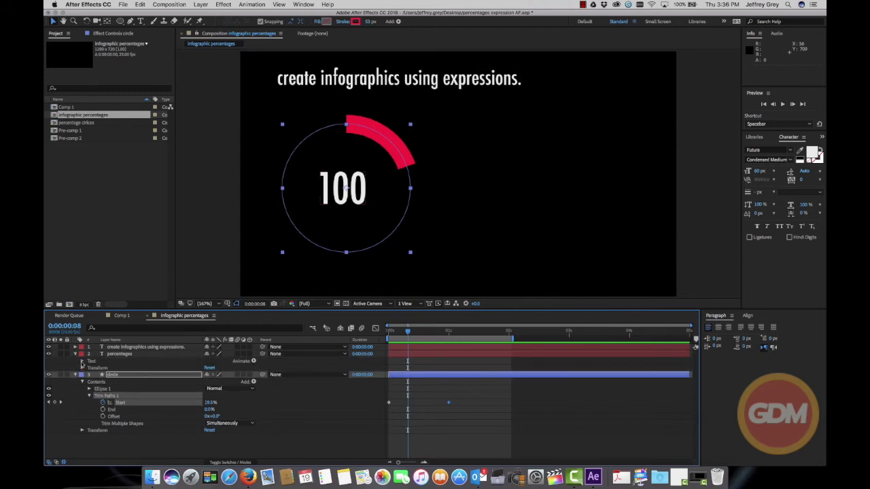
click(82, 362)
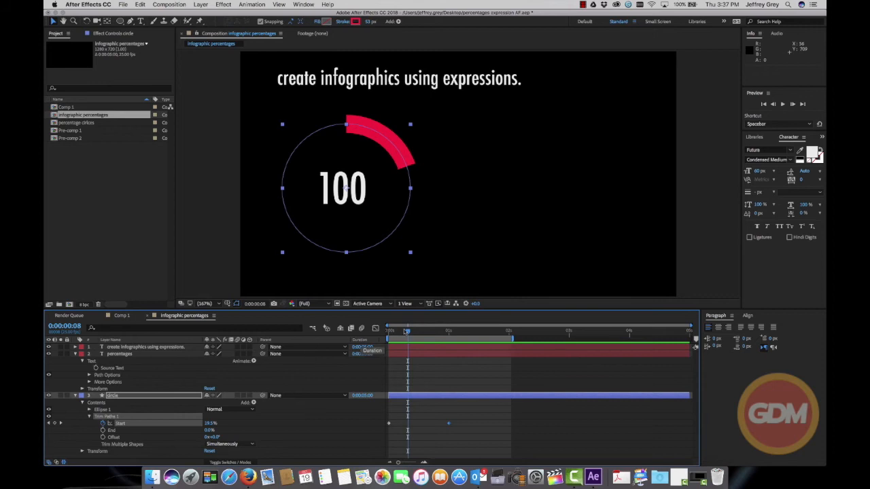
drag(407, 331, 378, 331)
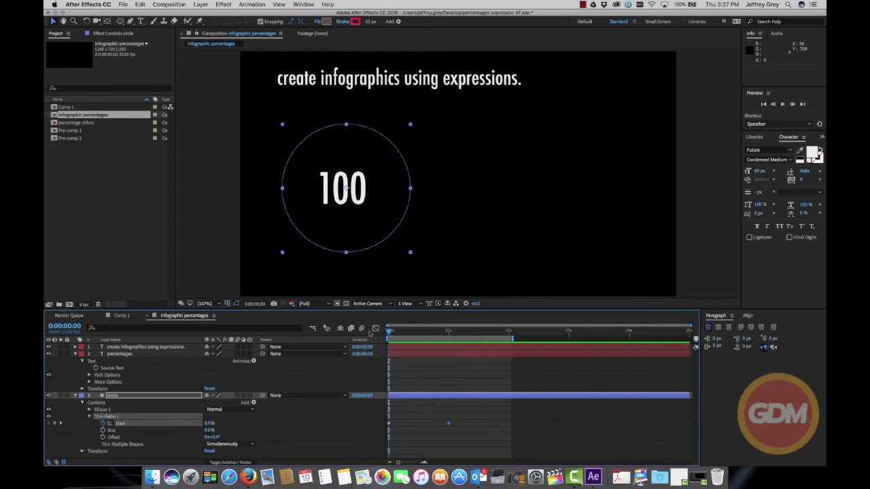
alt+click(96, 368)
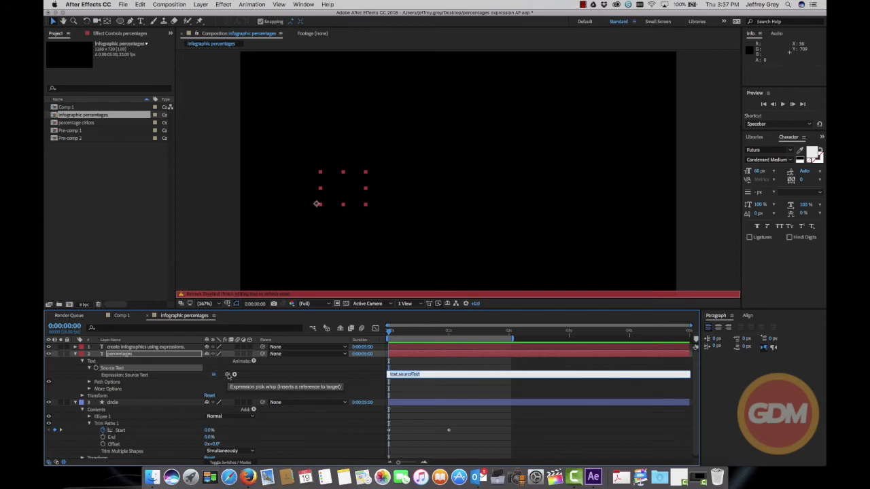
Try to link the Source Text expression to the circle's Trim Paths value and scrub the timeline to check the number
scroll(229, 376, down, 1)
drag(229, 376, 206, 438)
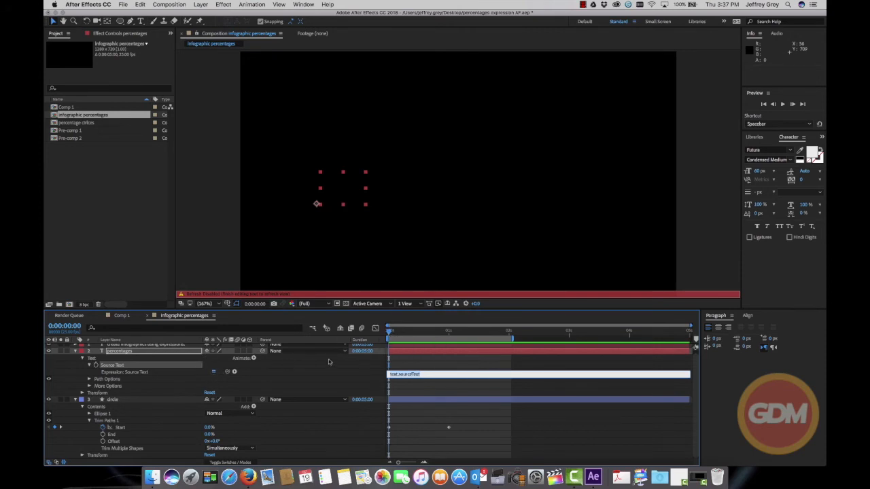
drag(390, 332, 420, 331)
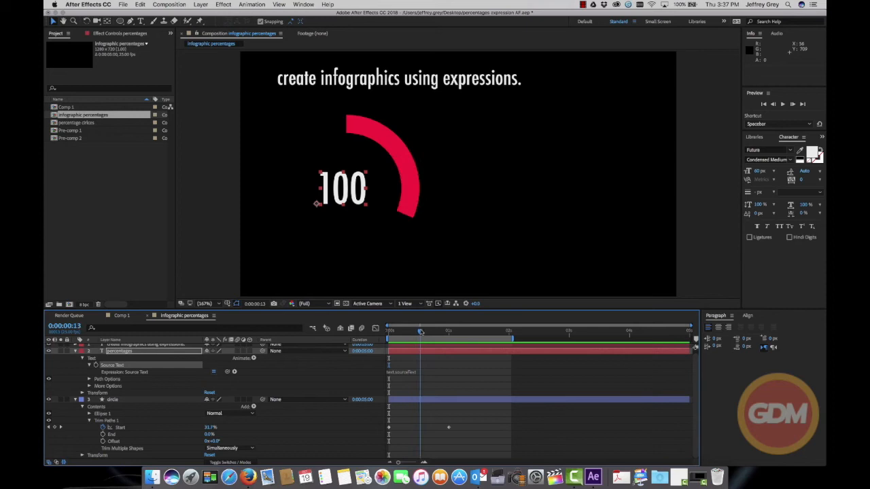
drag(420, 332, 421, 331)
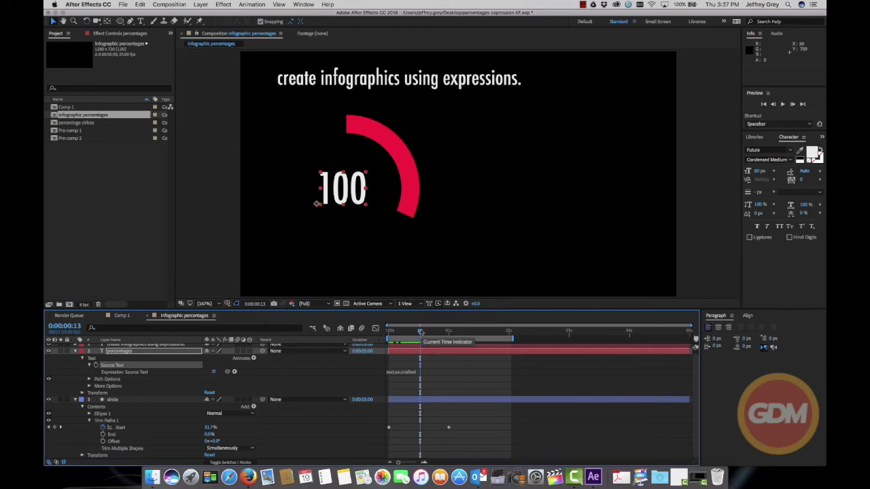
drag(419, 335, 377, 335)
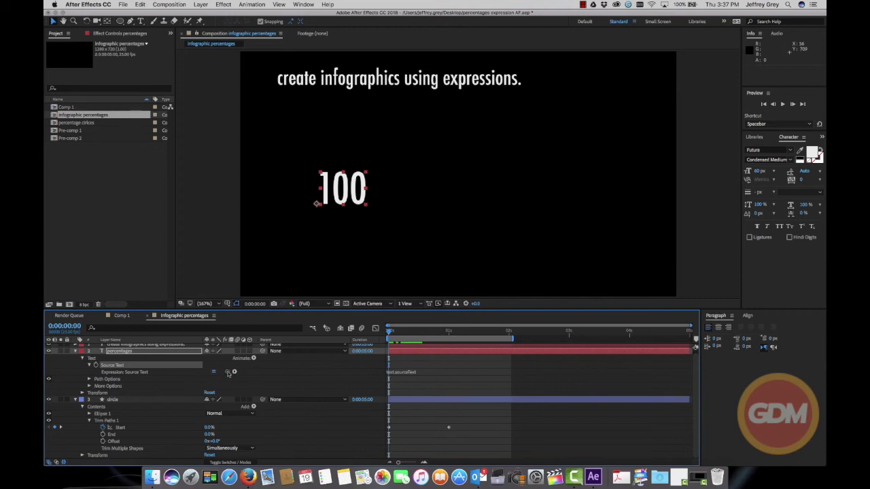
Link the percentages layer's Source Text expression to the circle's Trim Paths 1 Start value and preview the counting number
drag(228, 373, 183, 427)
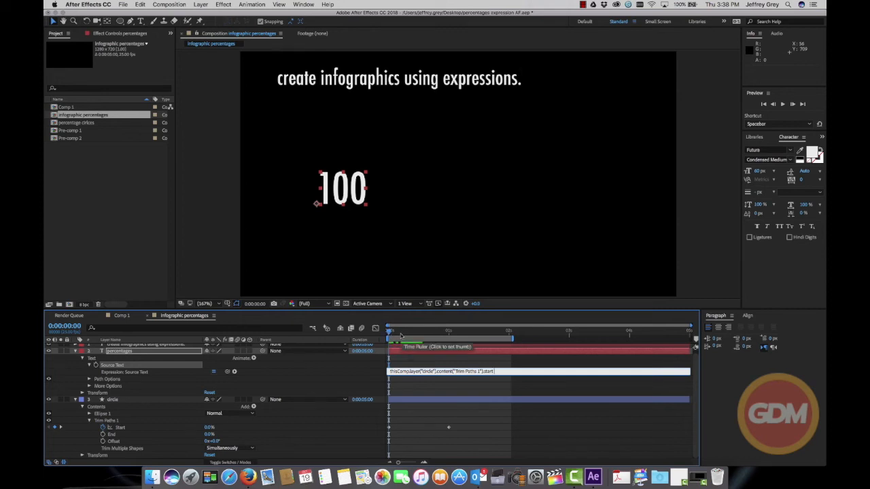
click(388, 279)
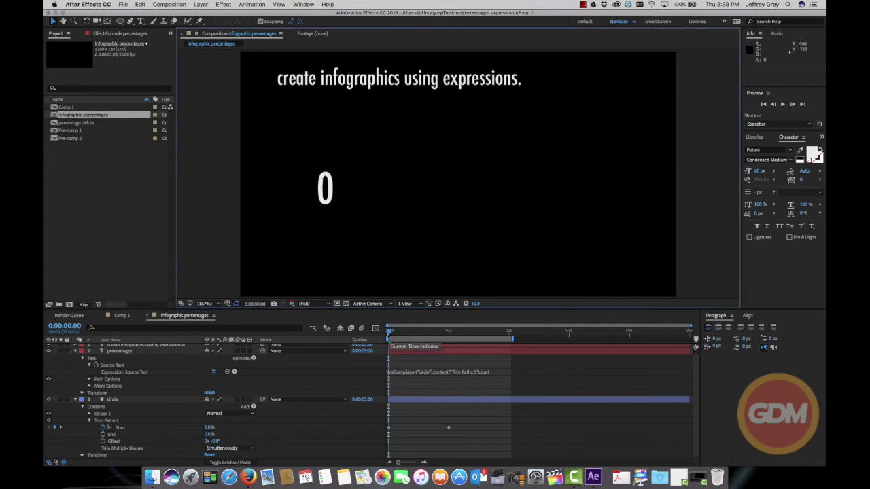
key(space)
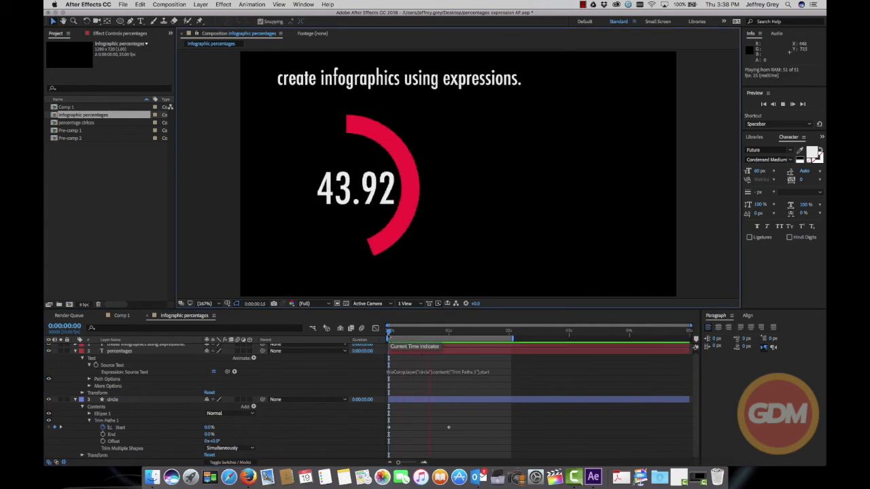
key(space)
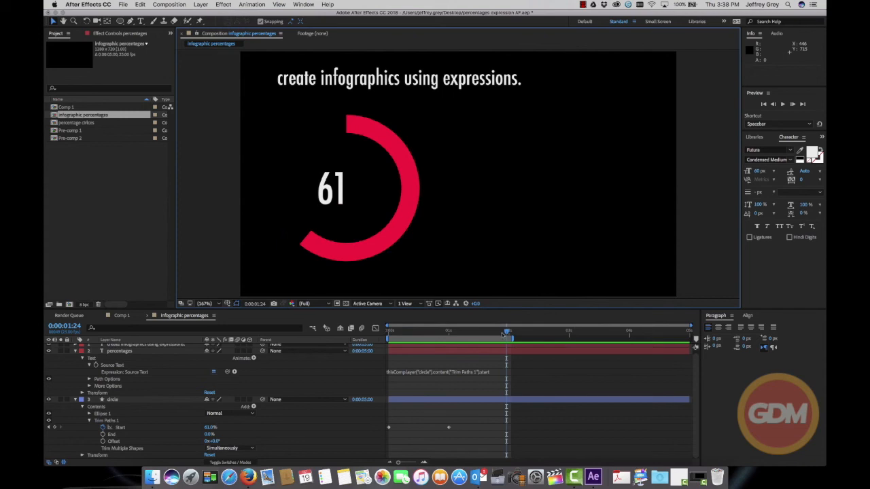
drag(502, 333, 388, 332)
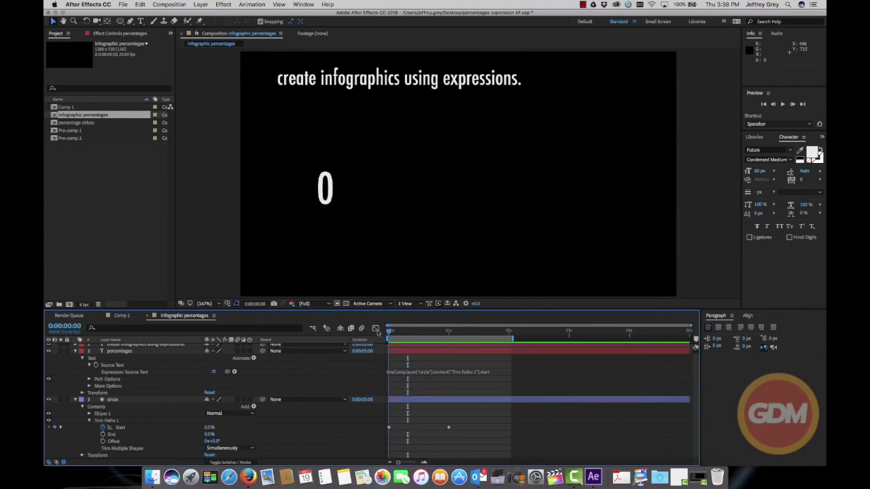
Wrap the Source Text expression in Math.round( ) so the number counts in whole values, and play back the result
click(405, 371)
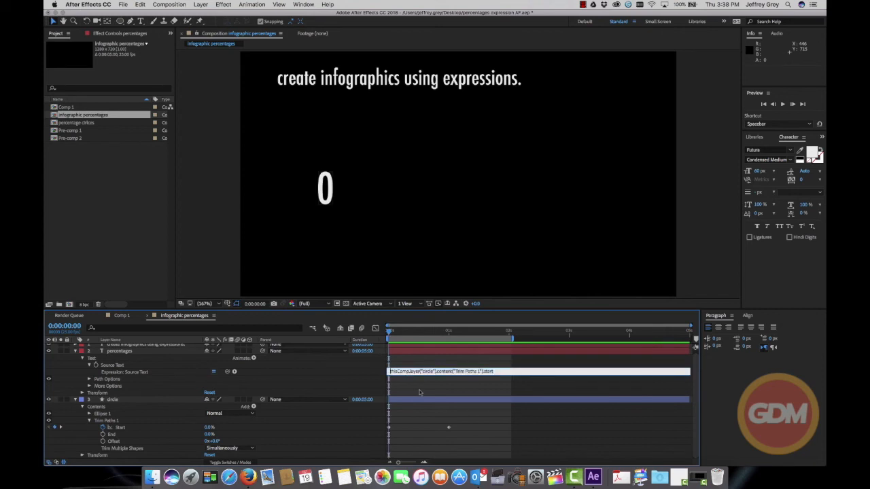
click(234, 372)
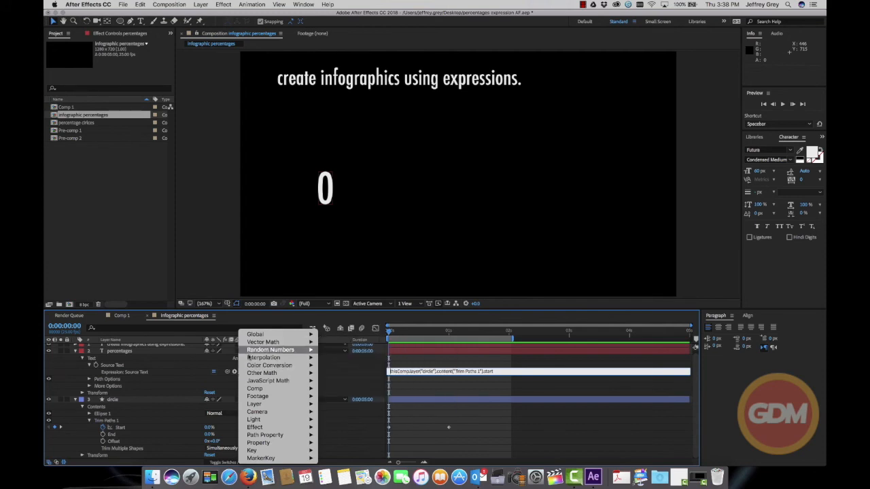
mouse_move(247, 367)
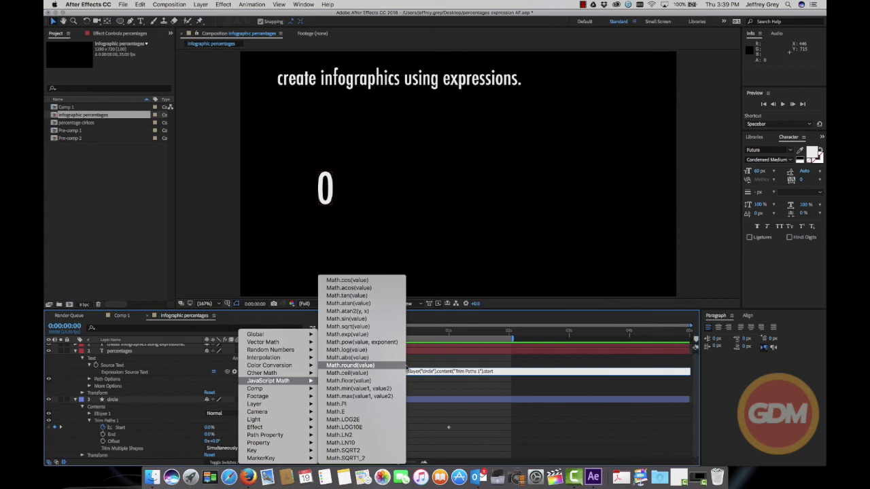
click(501, 373)
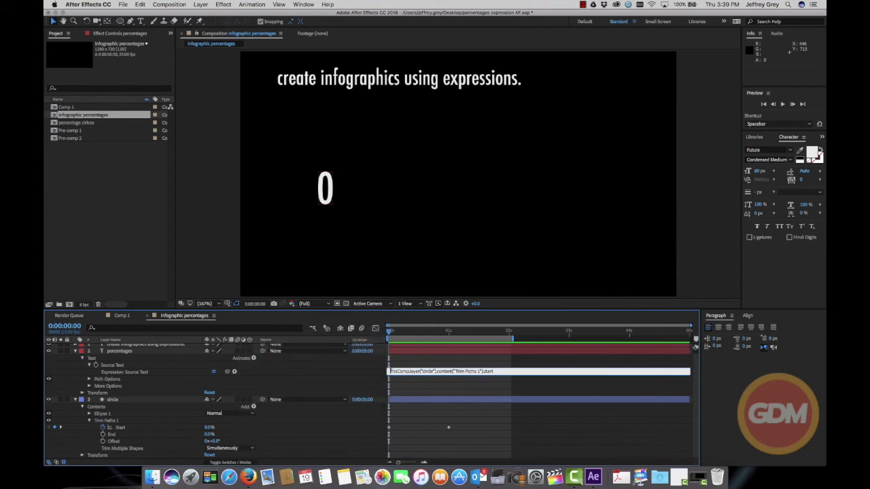
text(Math.round()
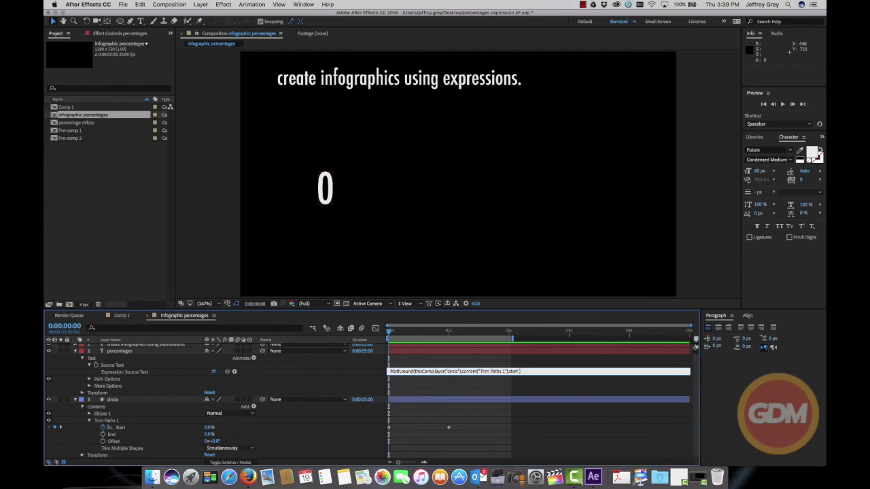
click(436, 254)
key(space)
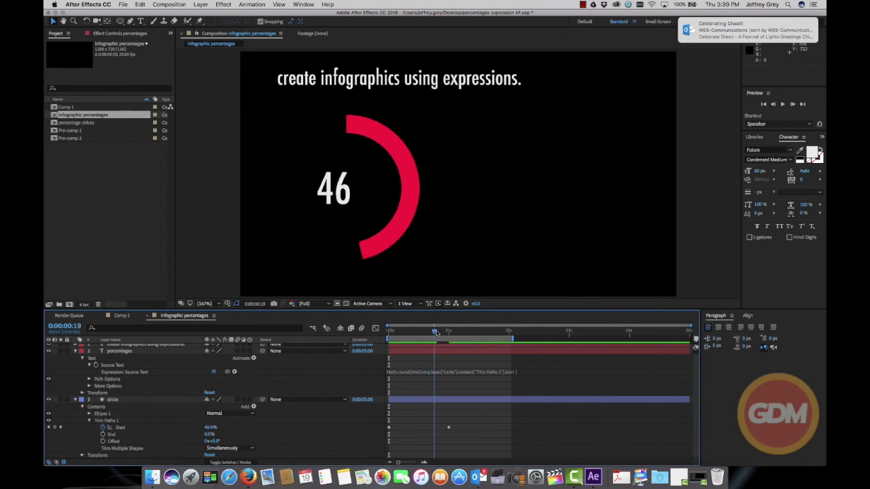
Append +"%" to the percentages layer's Source Text expression at 0 seconds and preview the counting number
mouse_move(449, 331)
mouse_down()
mouse_move(407, 331)
mouse_move(438, 331)
mouse_up()
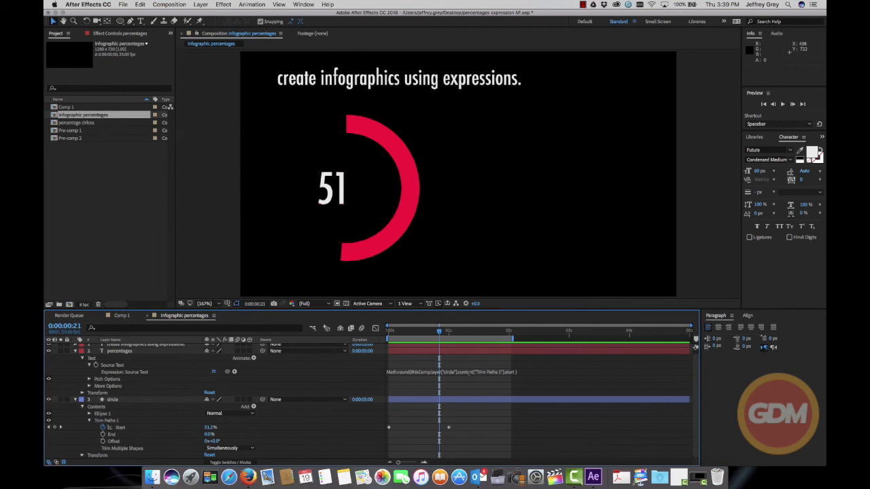
drag(440, 333, 388, 331)
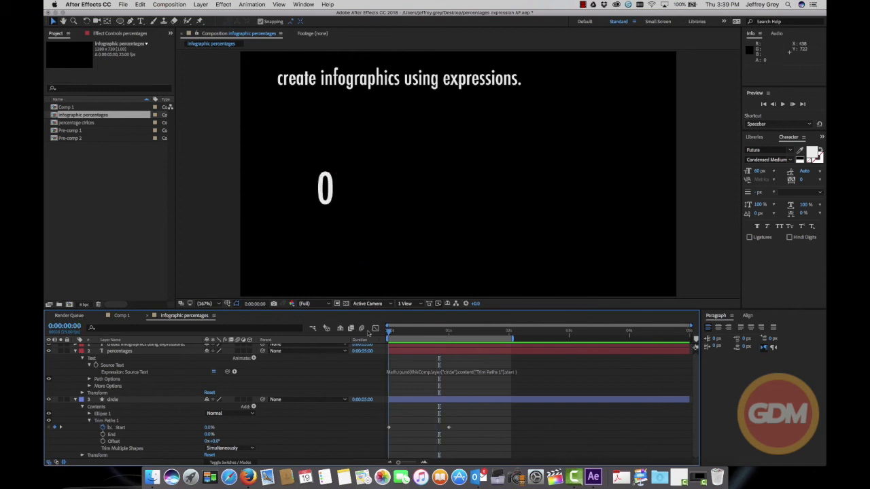
click(400, 372)
click(533, 372)
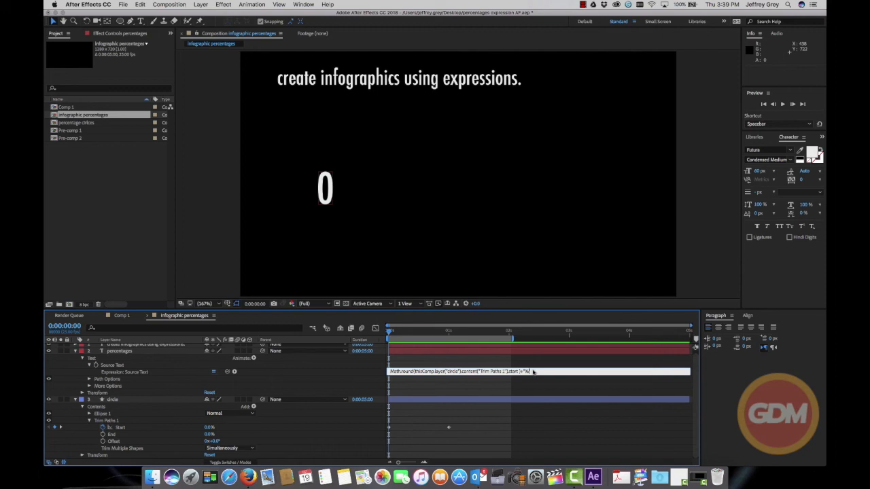
click(480, 253)
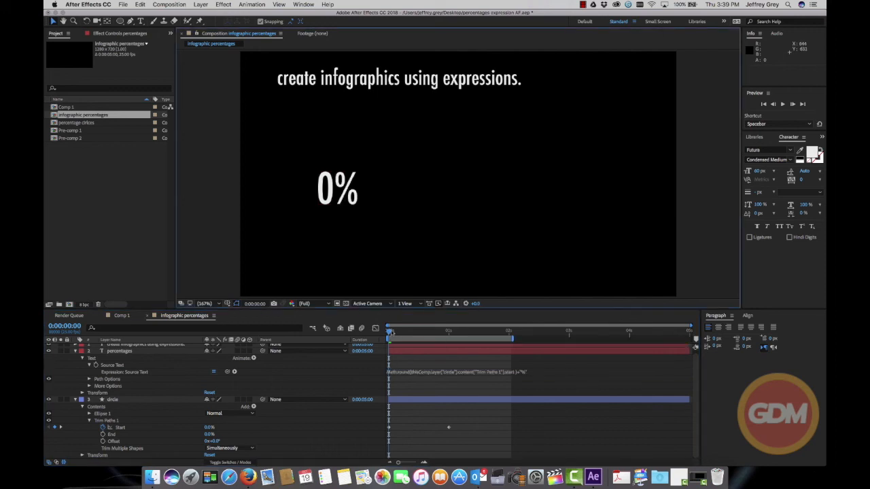
click(437, 338)
key(space)
mouse_move(436, 338)
mouse_down()
mouse_move(456, 337)
mouse_move(387, 333)
mouse_move(447, 332)
mouse_up()
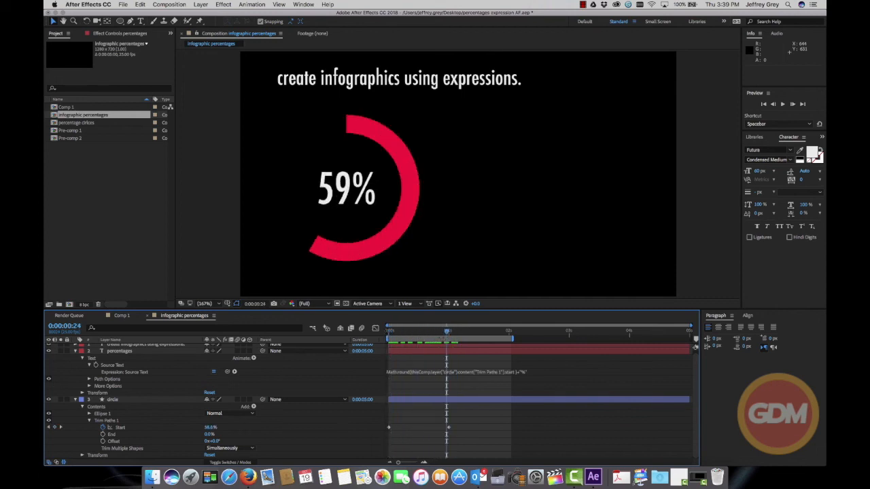
Collapse the percentages and circle layers, and show only the circle layer's keyframed Start property
click(75, 353)
click(76, 360)
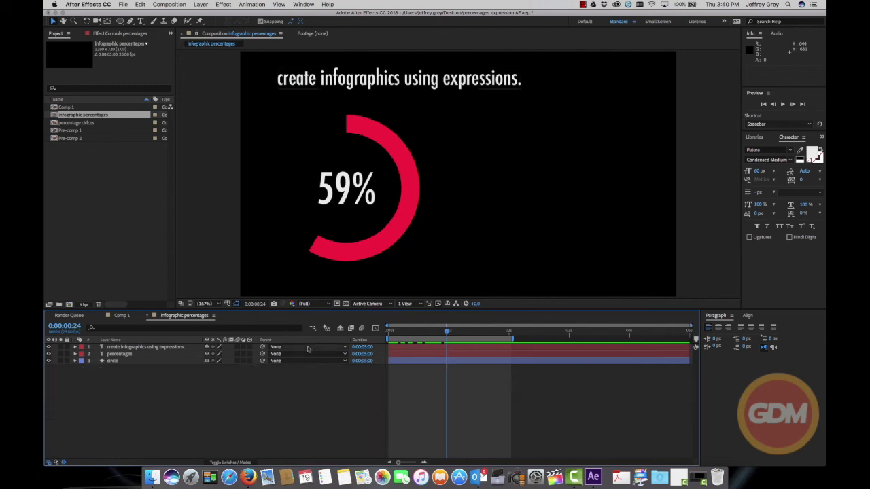
click(120, 363)
key(u)
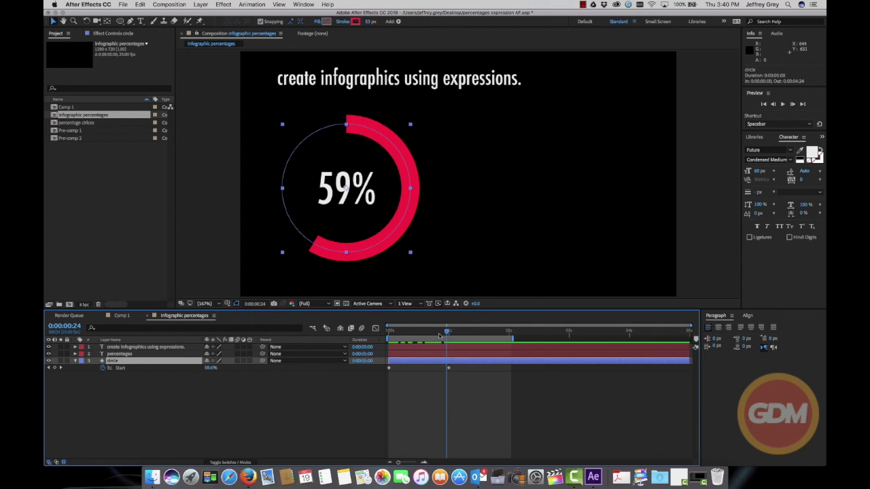
Play back the ring animation from 0 seconds, stop it, and deselect the circle layer
drag(447, 335, 384, 333)
key(space)
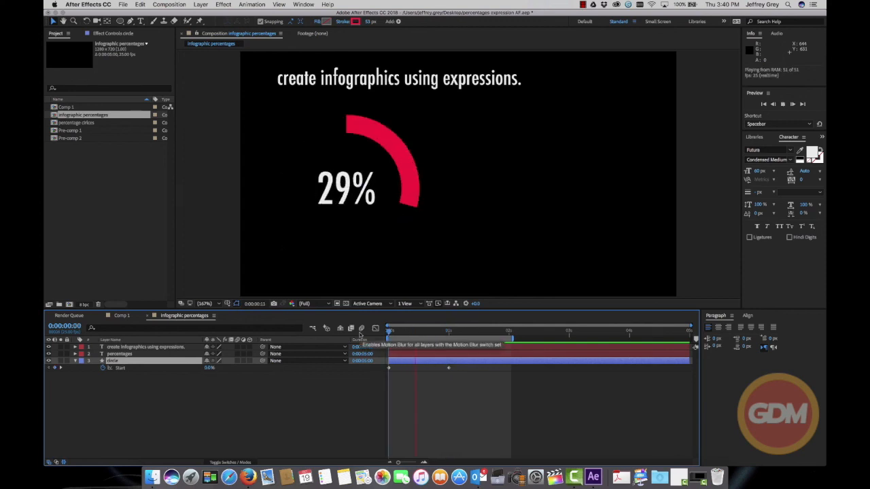
key(space)
click(455, 398)
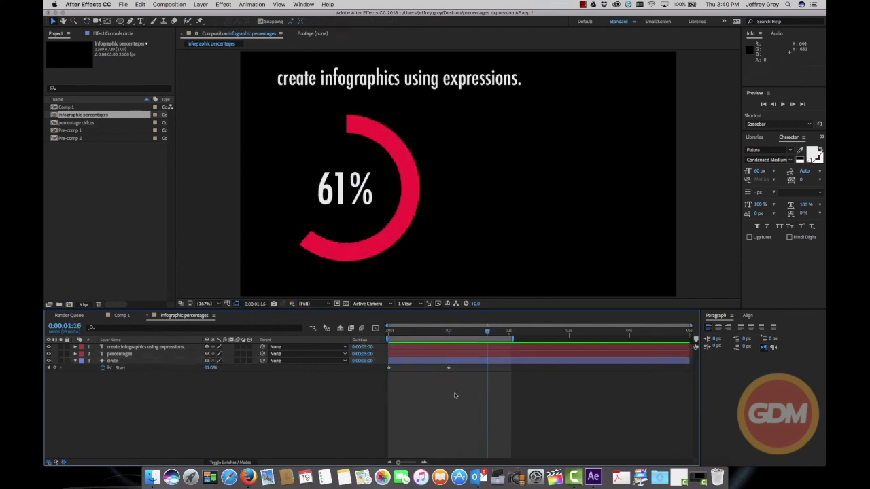
Set incoming and outgoing Keyframe Velocity influence to 75% for both of the circle's Start keyframes, and preview from the beginning
drag(452, 372, 389, 366)
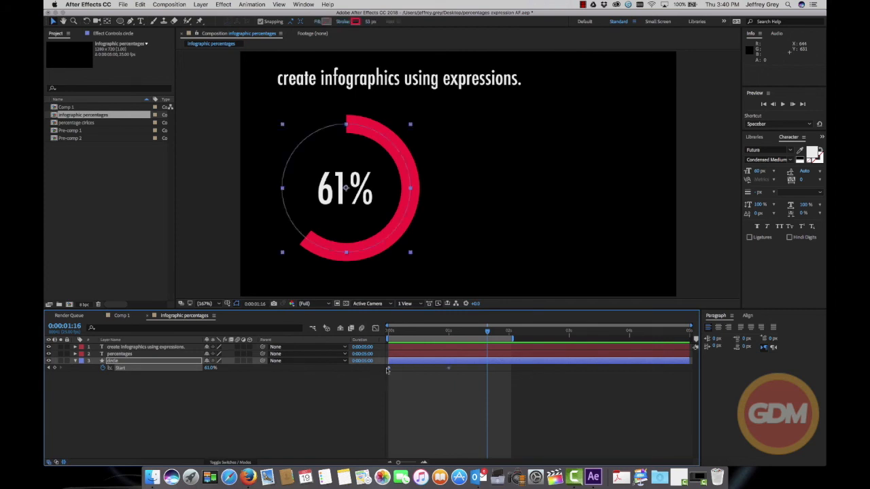
right_click(448, 368)
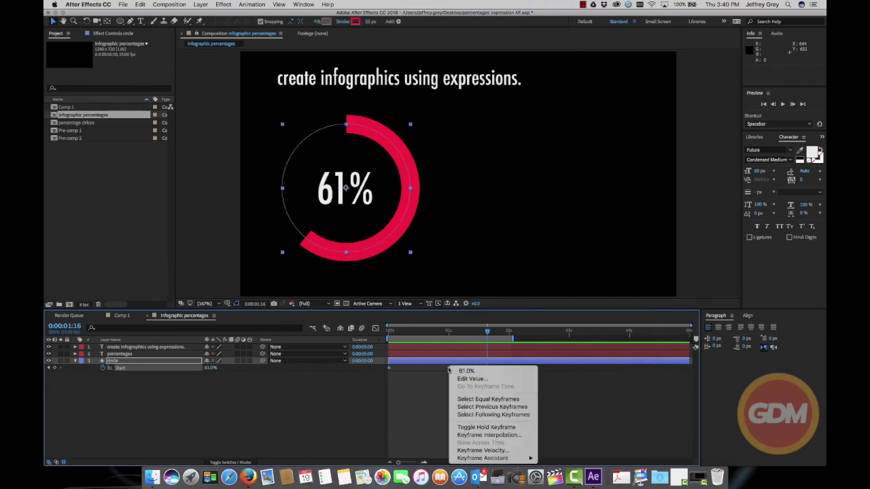
click(483, 451)
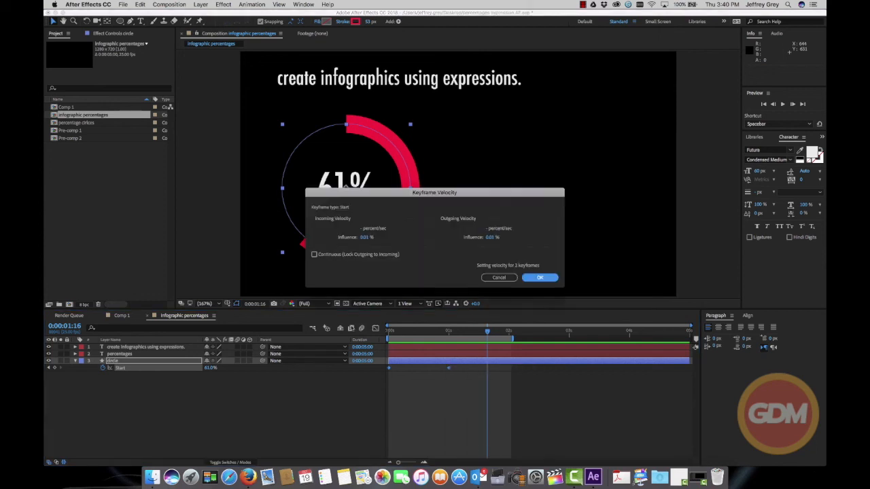
click(365, 238)
text(75)
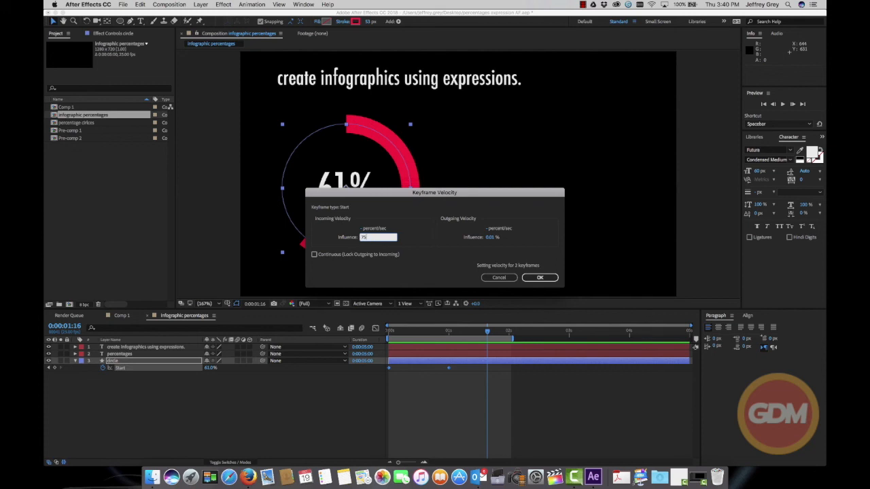
click(489, 238)
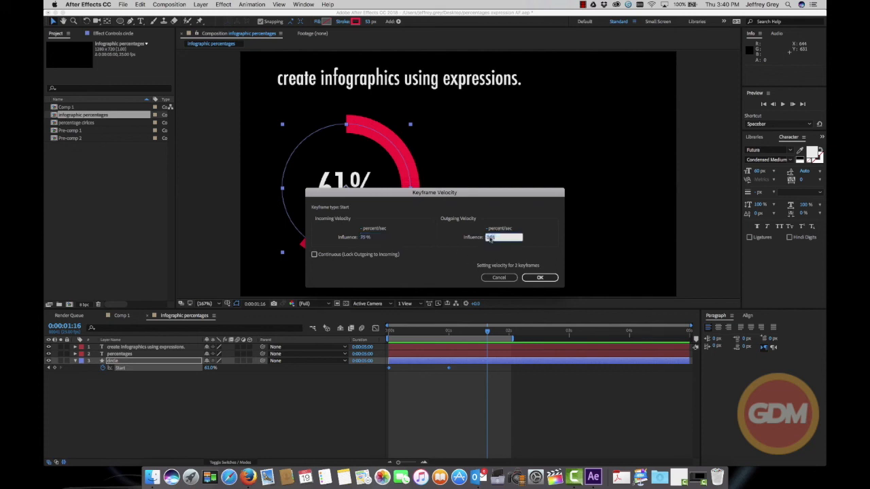
text(75)
click(541, 277)
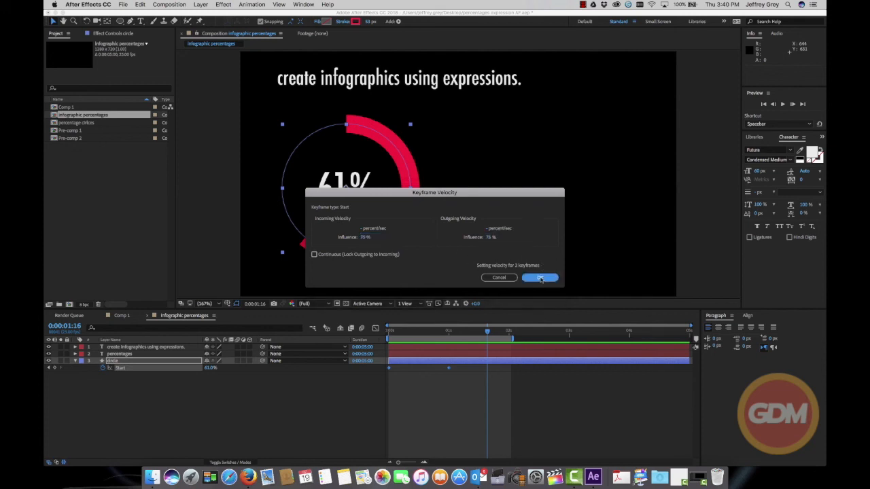
key(Home)
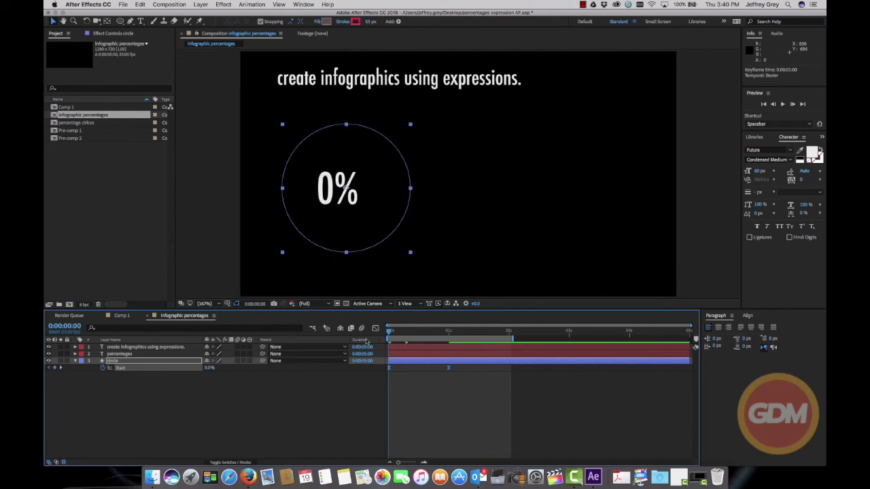
key(space)
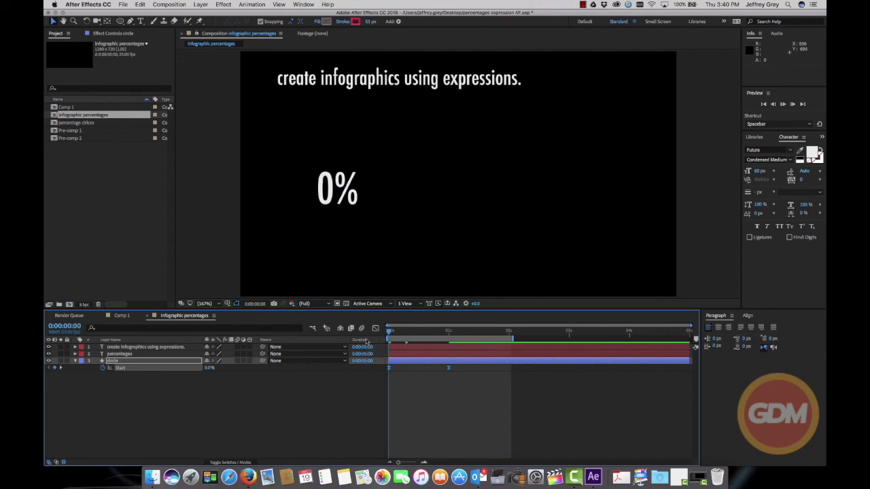